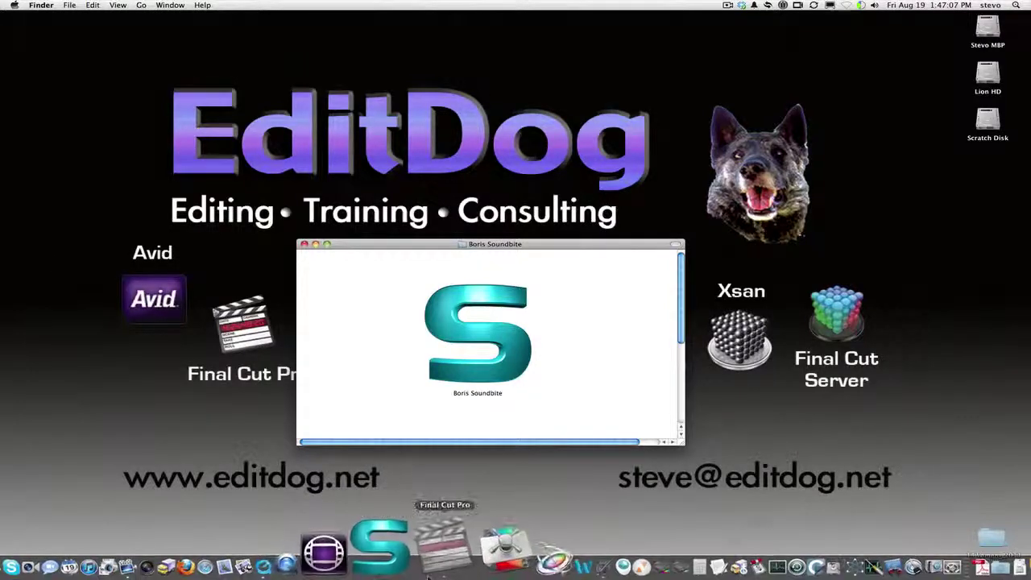
# Step: Bring up the 14 Women – CC Master project in Final Cut Pro and browse its clips' log notes
pyautogui.click(433, 575)
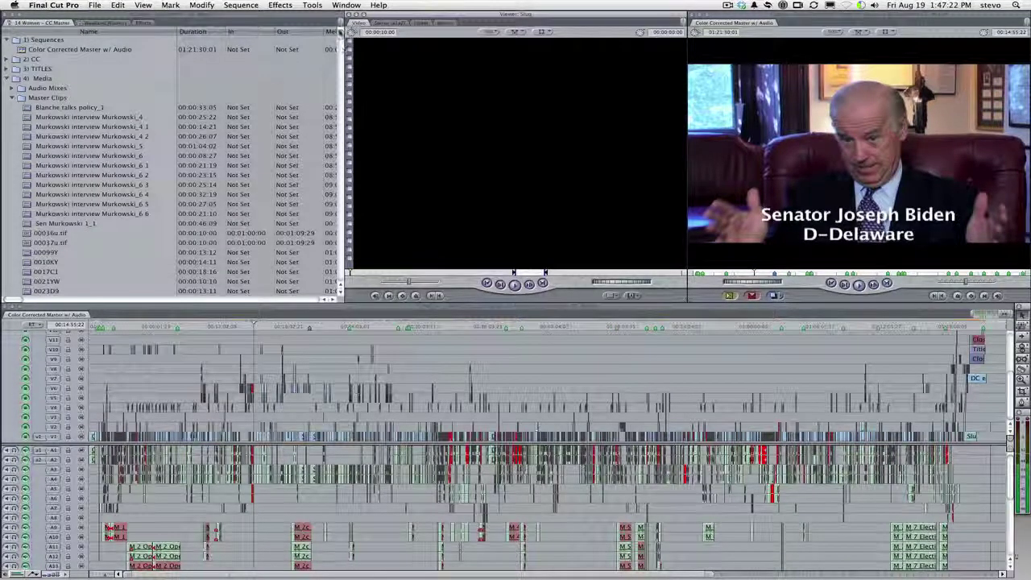
pyautogui.click(339, 44)
pyautogui.scroll(-15, 339, 48)
pyautogui.moveTo(339, 47); pyautogui.dragTo(339, 120)
pyautogui.hscroll(5, 282, 107)
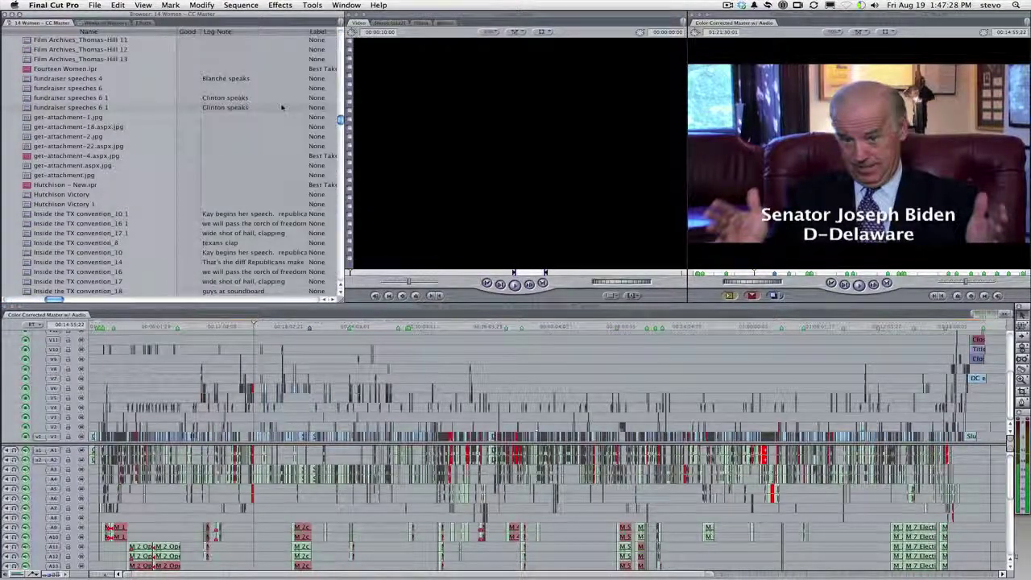
pyautogui.scroll(-7, 276, 127)
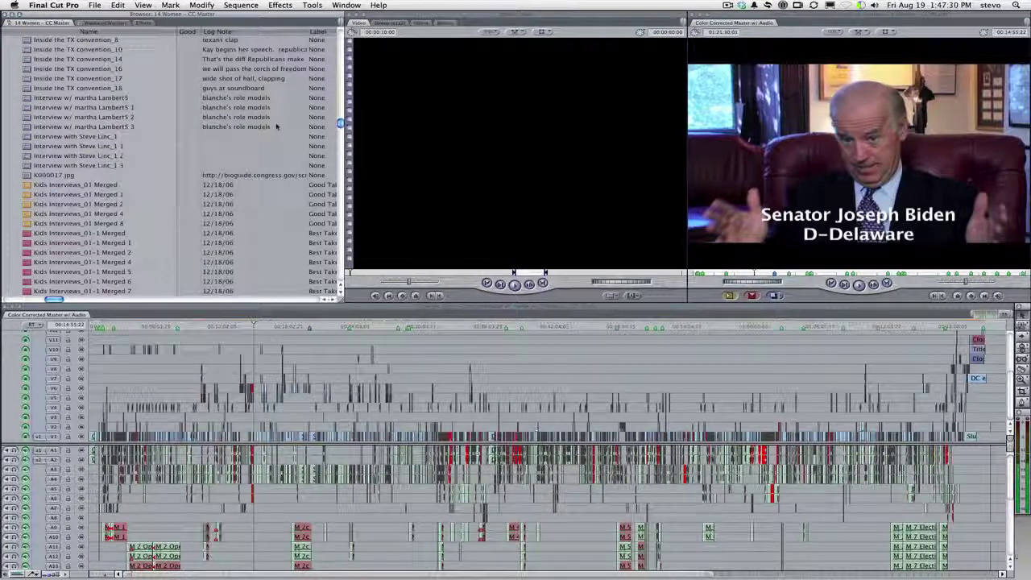
pyautogui.scroll(5, 276, 127)
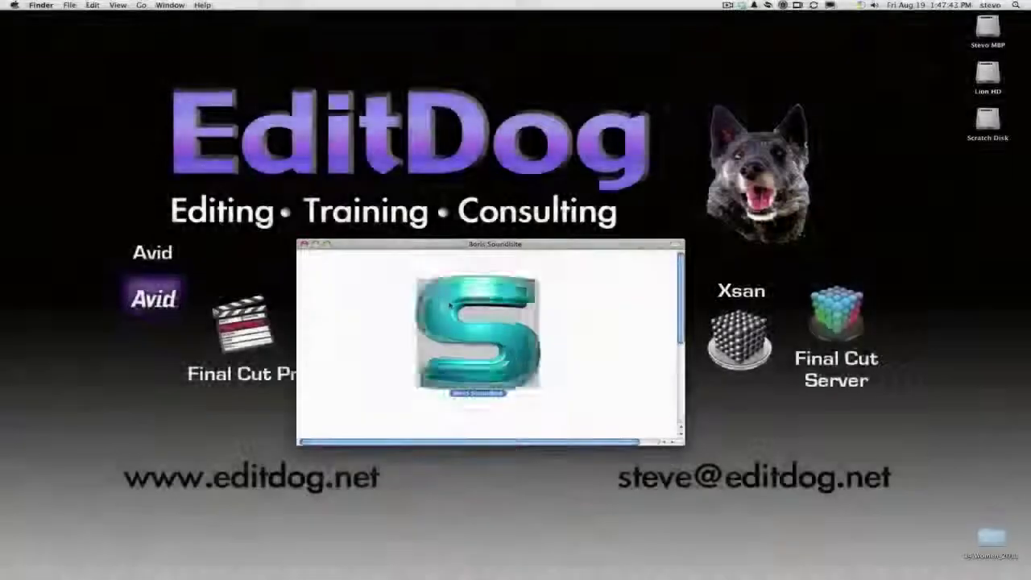
# Step: Launch Soundbite and add the 14 Women – CC Master Final Cut Pro project for indexing
pyautogui.doubleClick(449, 305)
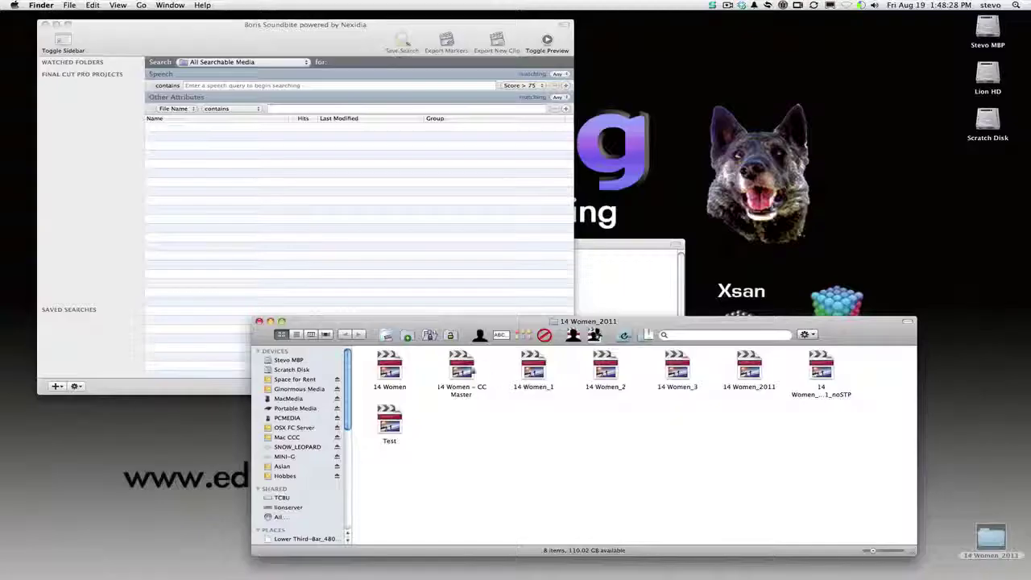
pyautogui.moveTo(457, 364); pyautogui.dragTo(116, 78)
pyautogui.click(86, 371)
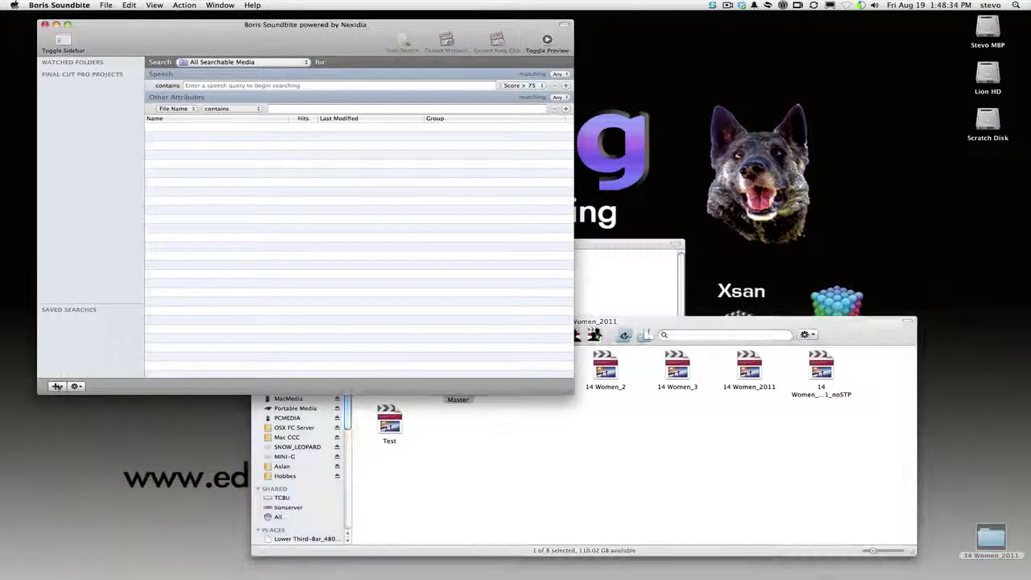
pyautogui.click(57, 386)
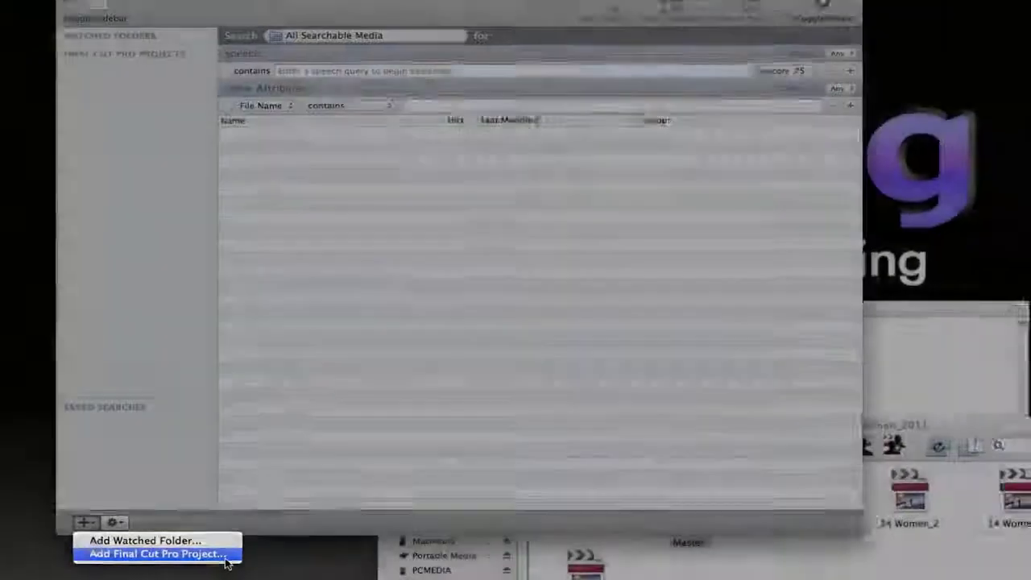
pyautogui.click(238, 556)
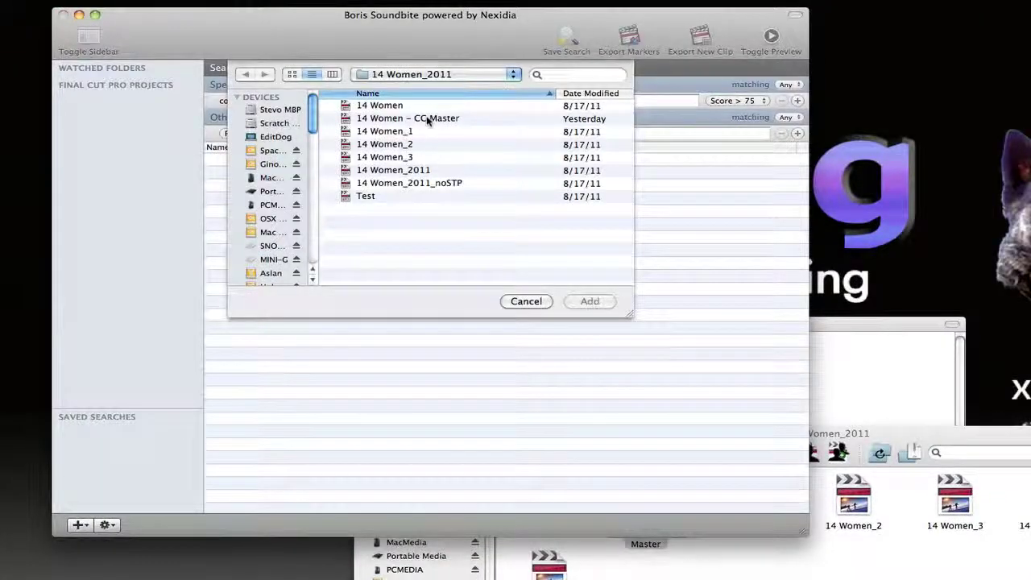
pyautogui.doubleClick(427, 119)
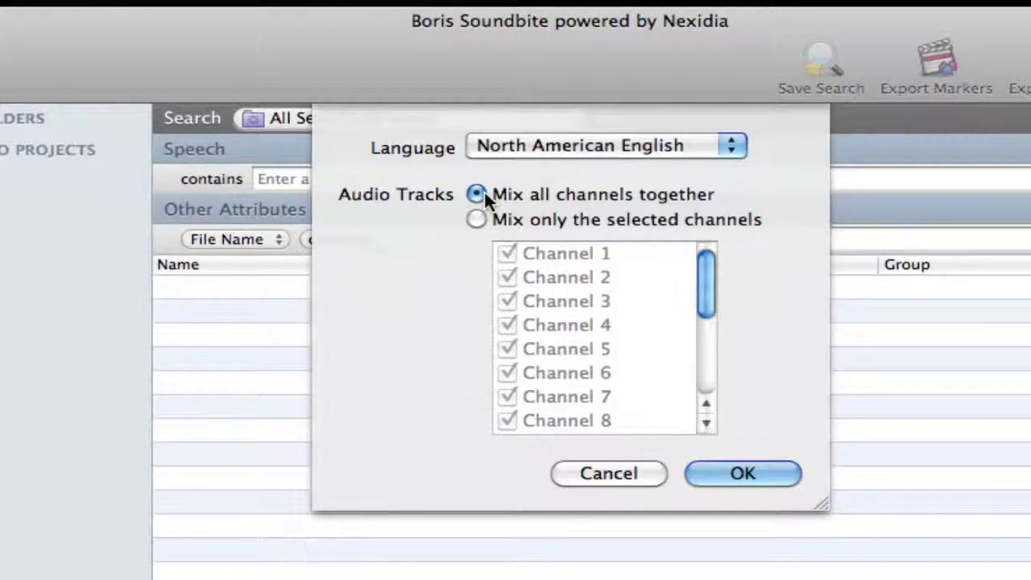
# Step: Accept North American English with all channels mixed, let indexing finish, then return to Final Cut Pro
pyautogui.click(769, 474)
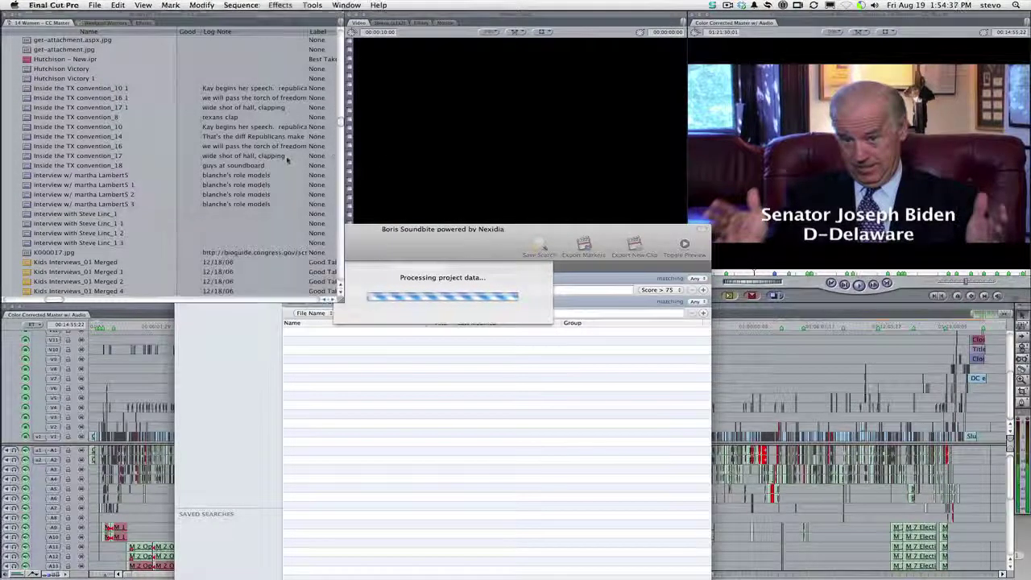
pyautogui.click(286, 157)
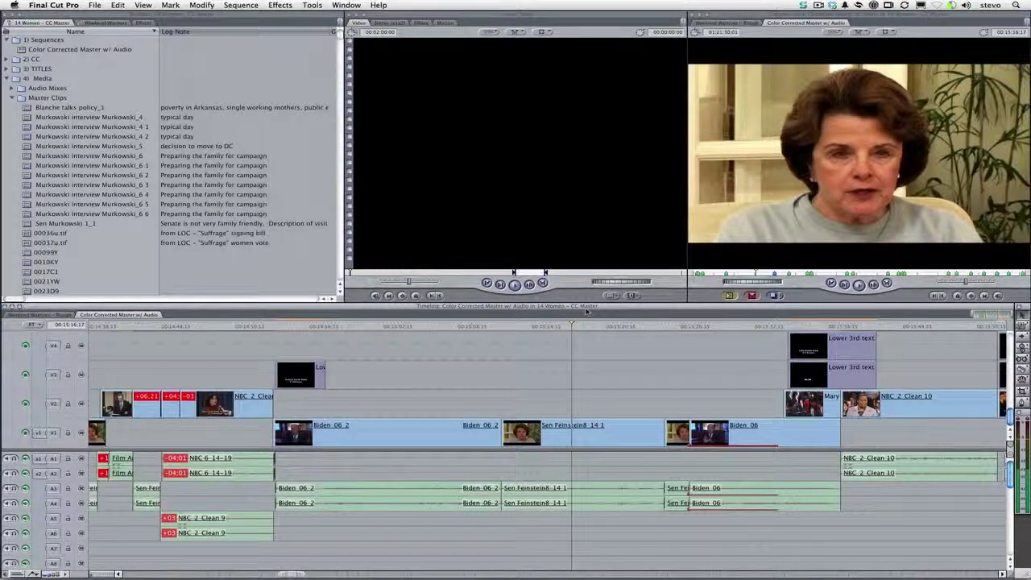
# Step: Play and reposition the sequence, then run a Soundbite speech search for 'committeee'
pyautogui.press('space')
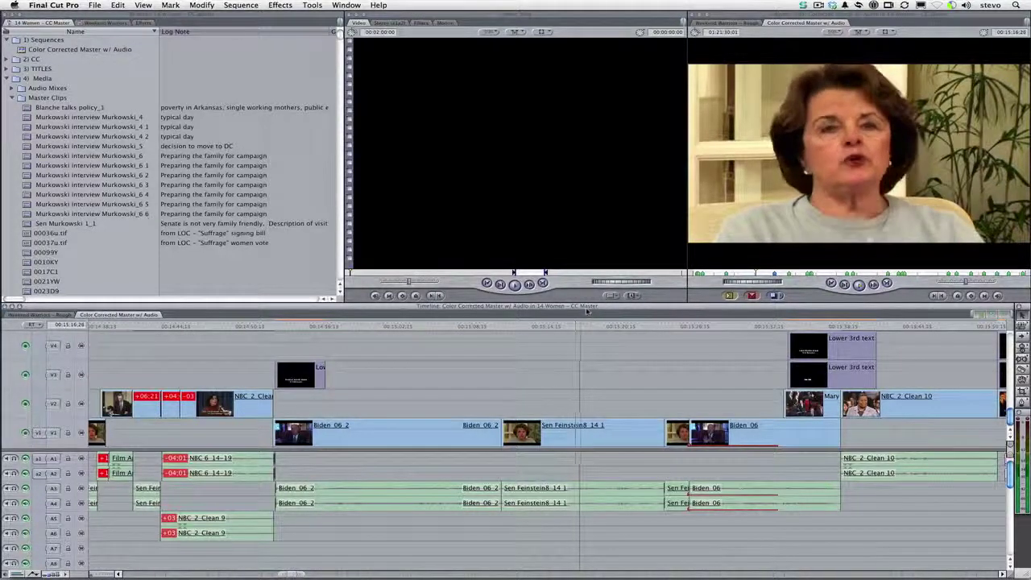
pyautogui.click(516, 325)
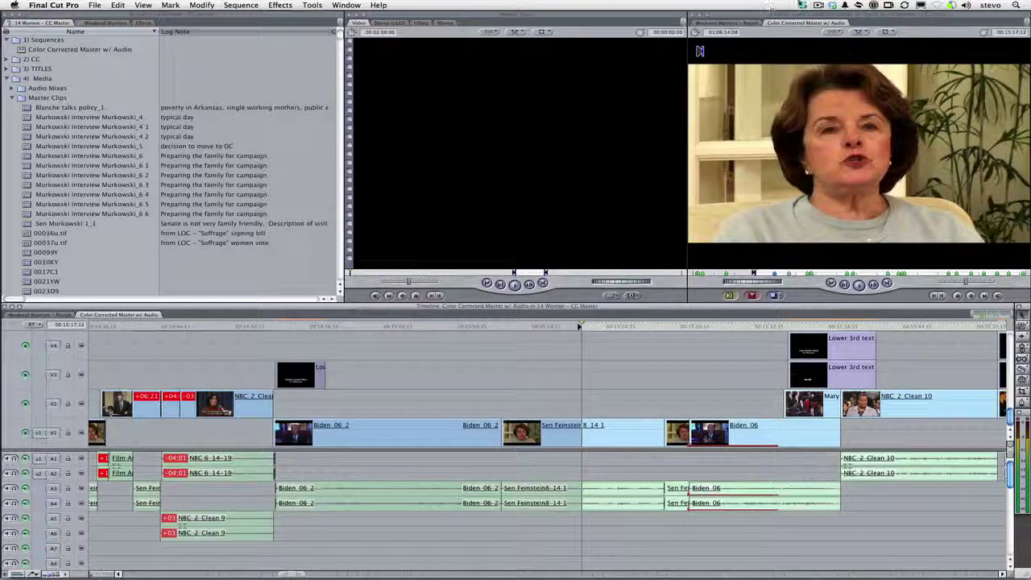
pyautogui.click(802, 5)
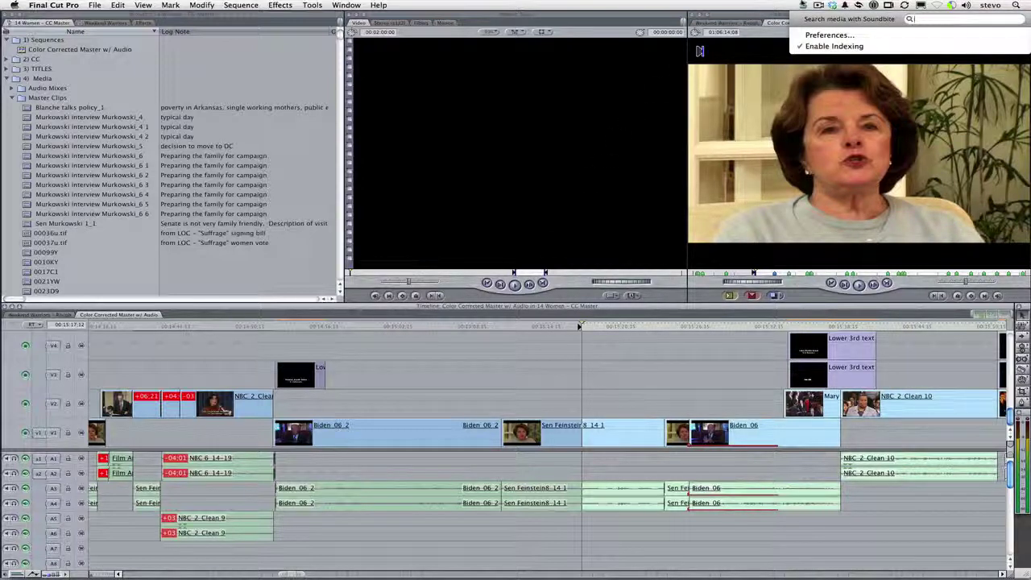
pyautogui.write('comm')
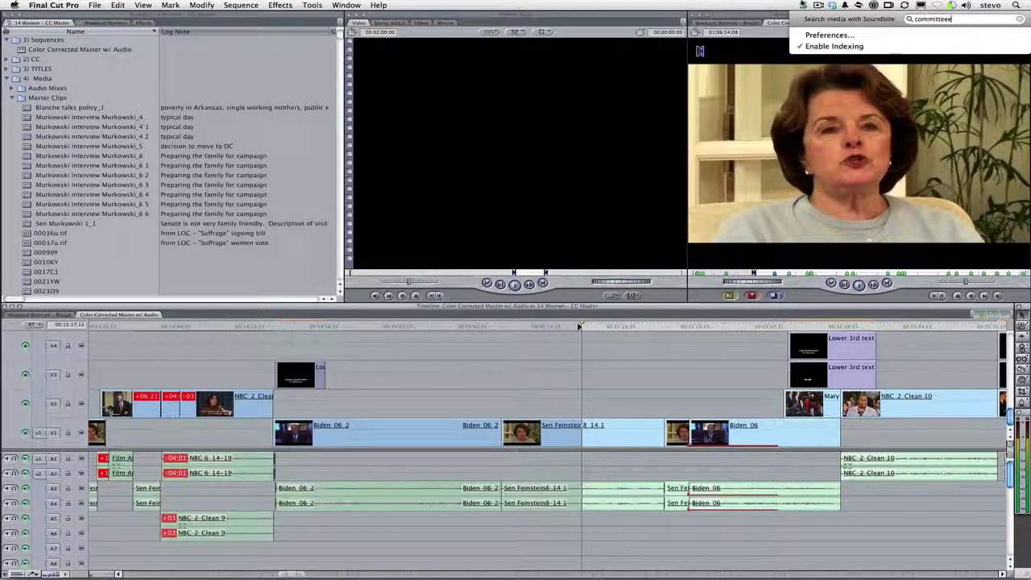
pyautogui.write('itteee')
pyautogui.press('Return')
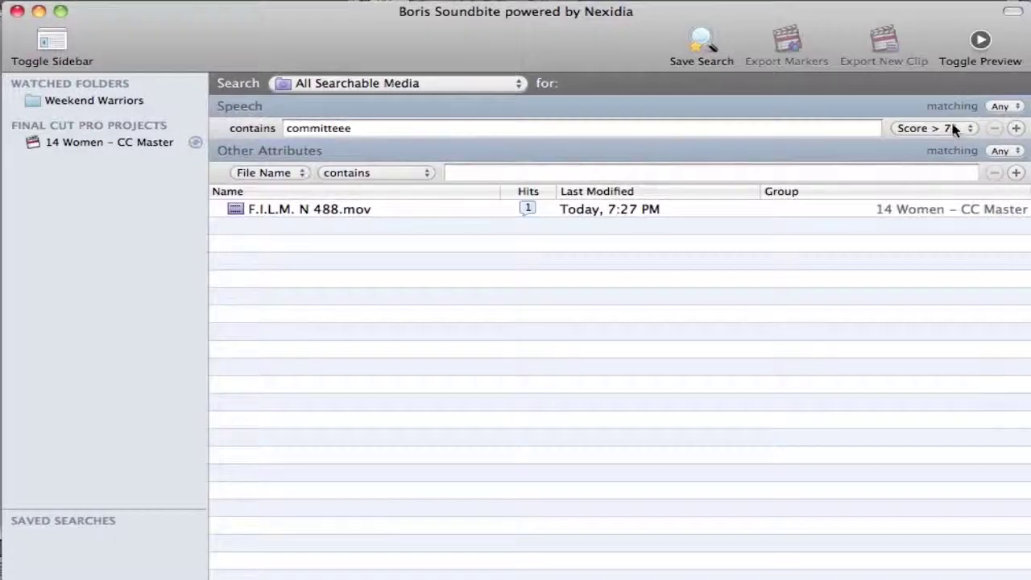
# Step: Try a Score > 60 threshold, settle on Score > 90, and select the search word 'committee'
pyautogui.click(955, 132)
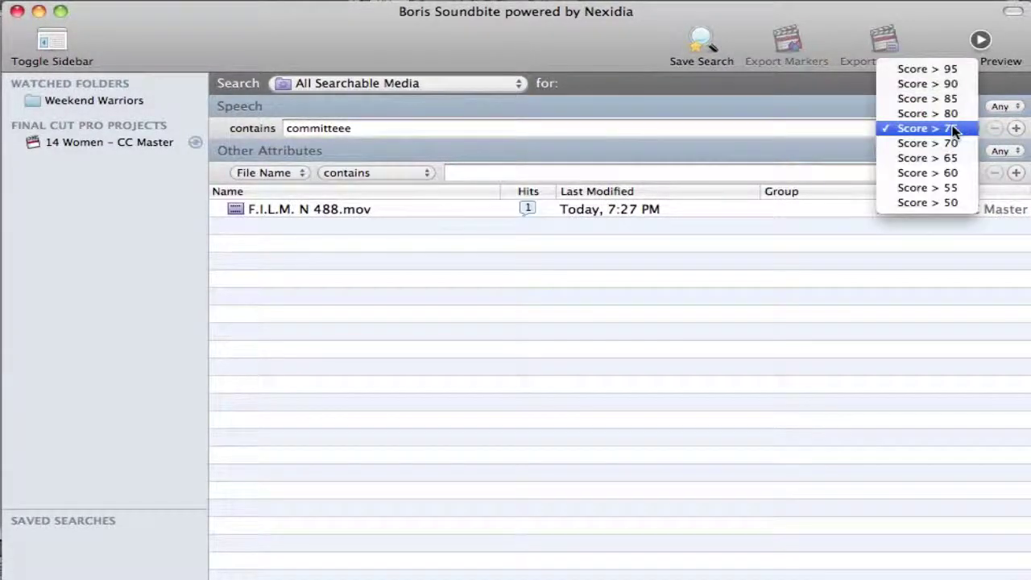
pyautogui.click(952, 174)
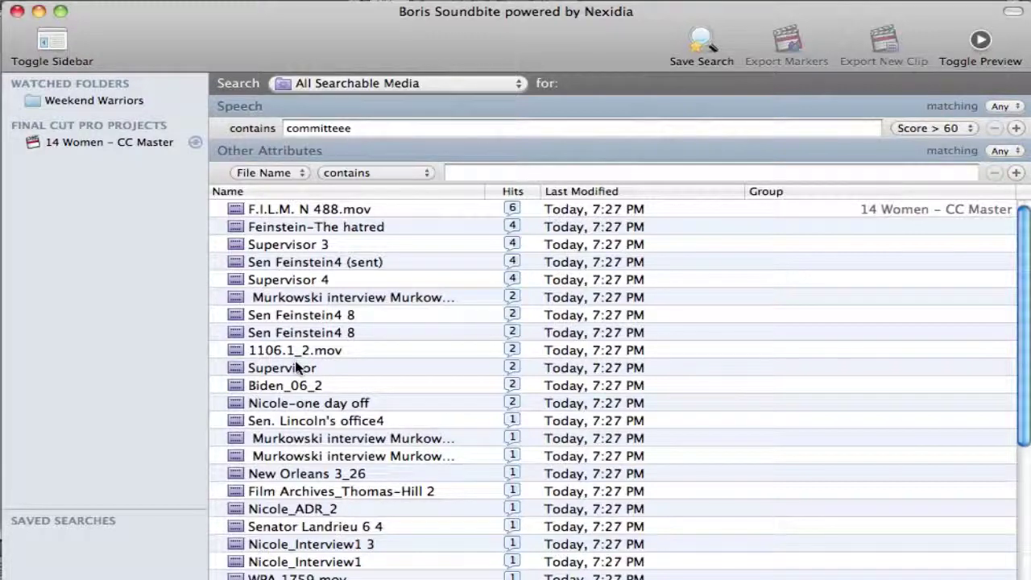
pyautogui.click(955, 129)
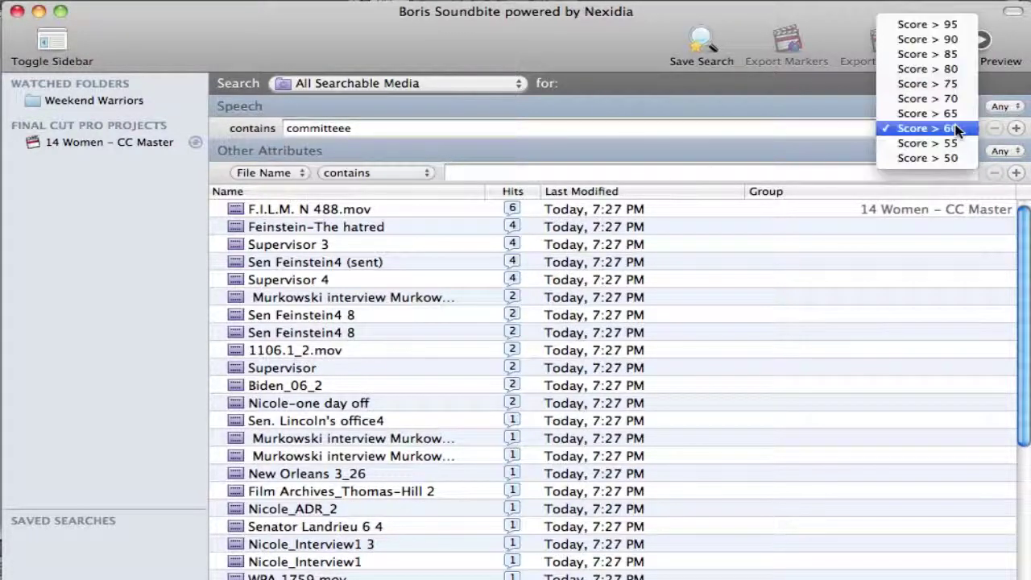
pyautogui.click(950, 36)
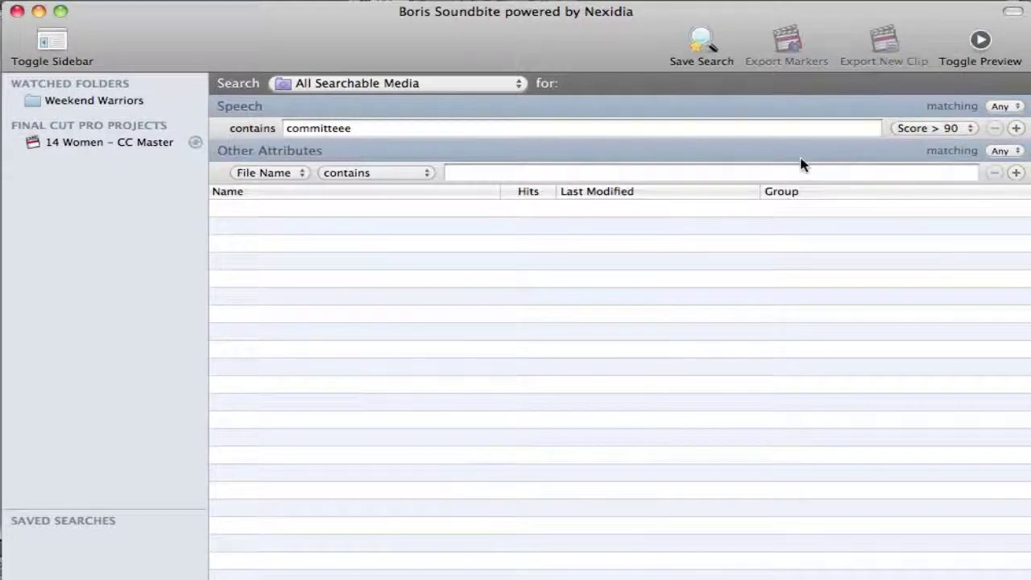
pyautogui.click(377, 129)
pyautogui.doubleClick(378, 129)
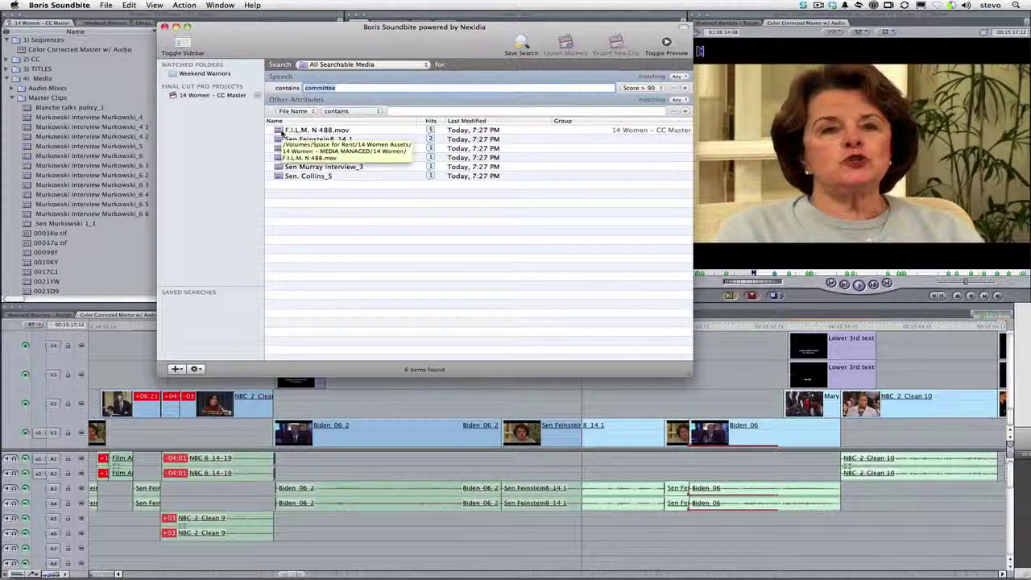
# Step: Open a preview of the F.I.L.M. N 488.mov result with its five committee hits
pyautogui.click(282, 132)
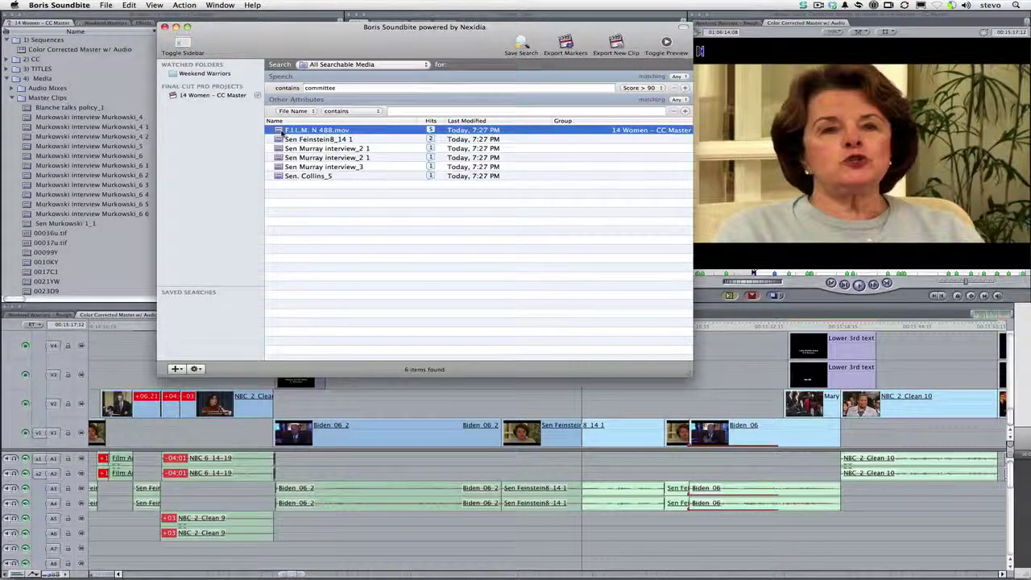
pyautogui.doubleClick(281, 132)
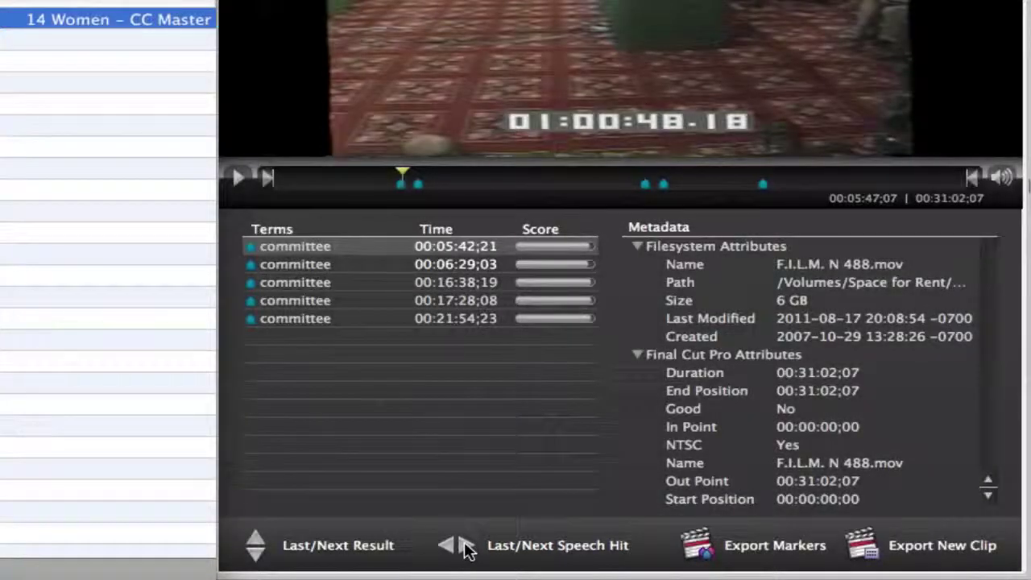
# Step: Step forward and back through the committee speech hits in F.I.L.M. N 488.mov
pyautogui.click(468, 548)
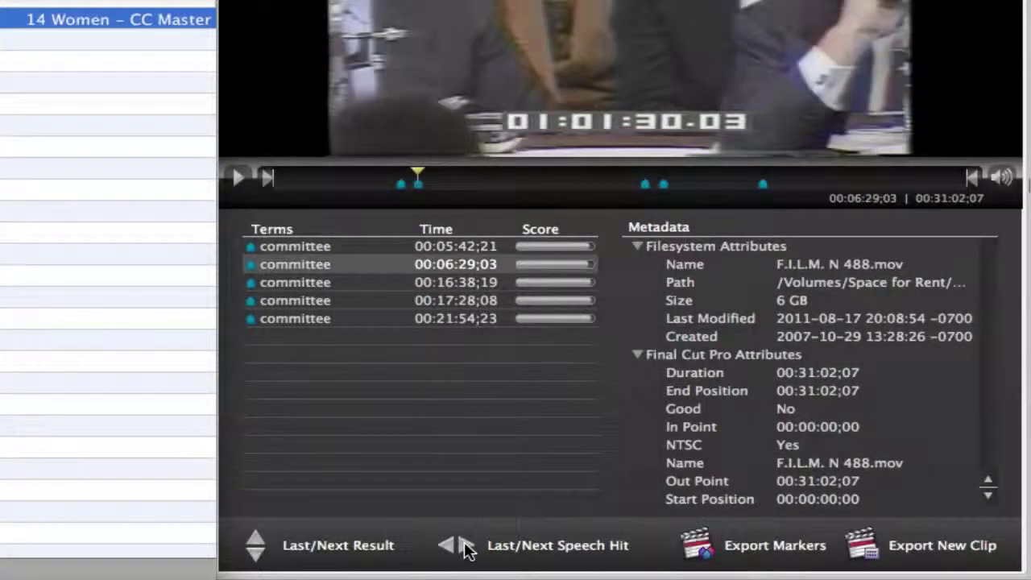
pyautogui.click(468, 547)
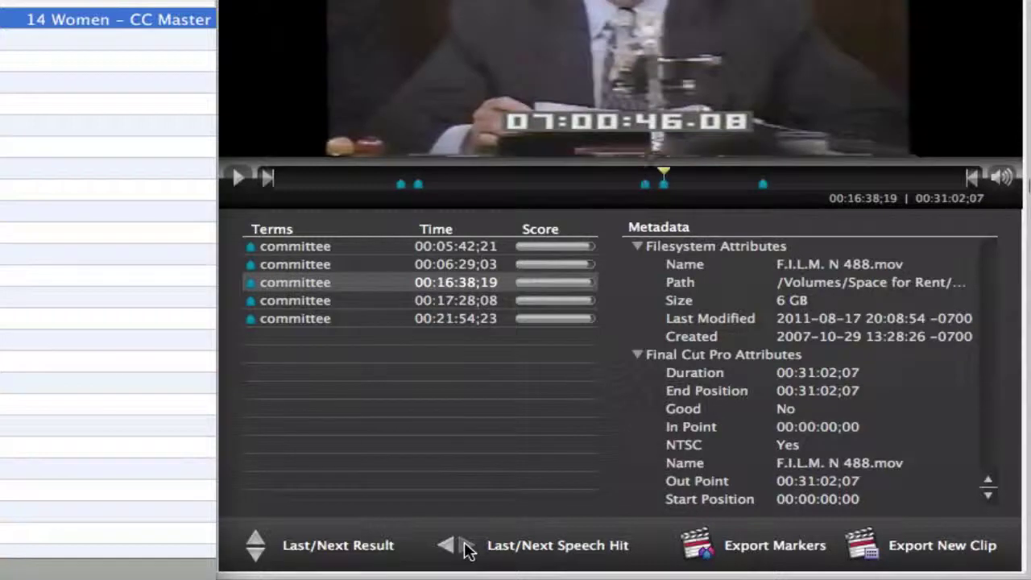
pyautogui.click(463, 547)
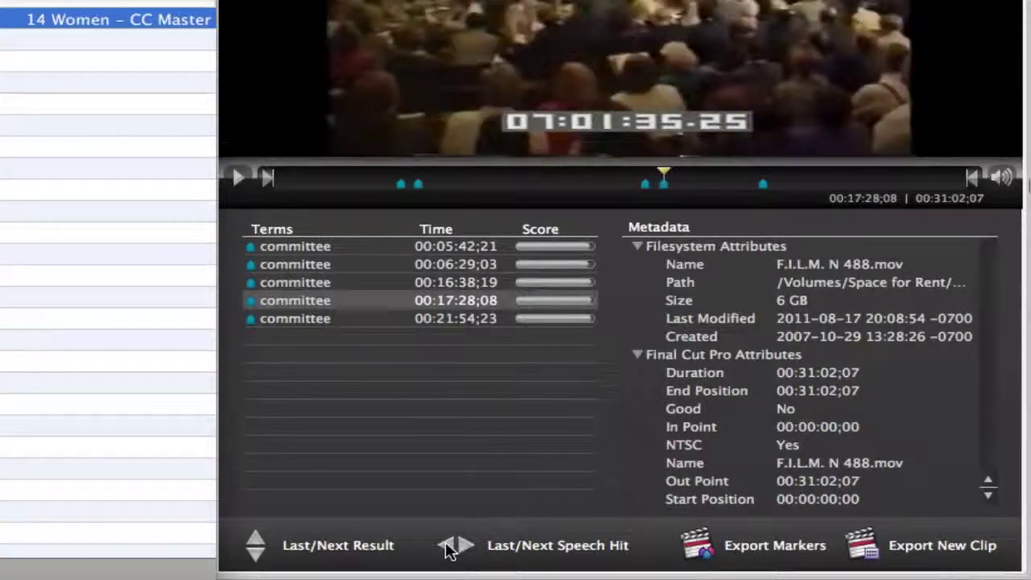
pyautogui.click(449, 550)
pyautogui.click(449, 548)
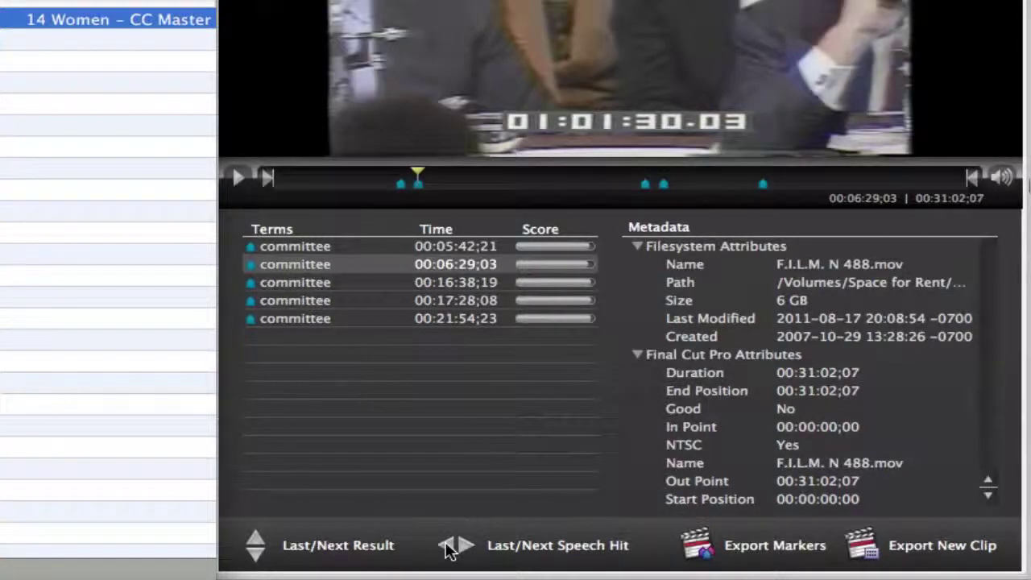
# Step: Move through the result clips down to Sen Murray interview_3's hit at 00:00:29;09
pyautogui.click(255, 556)
pyautogui.click(254, 540)
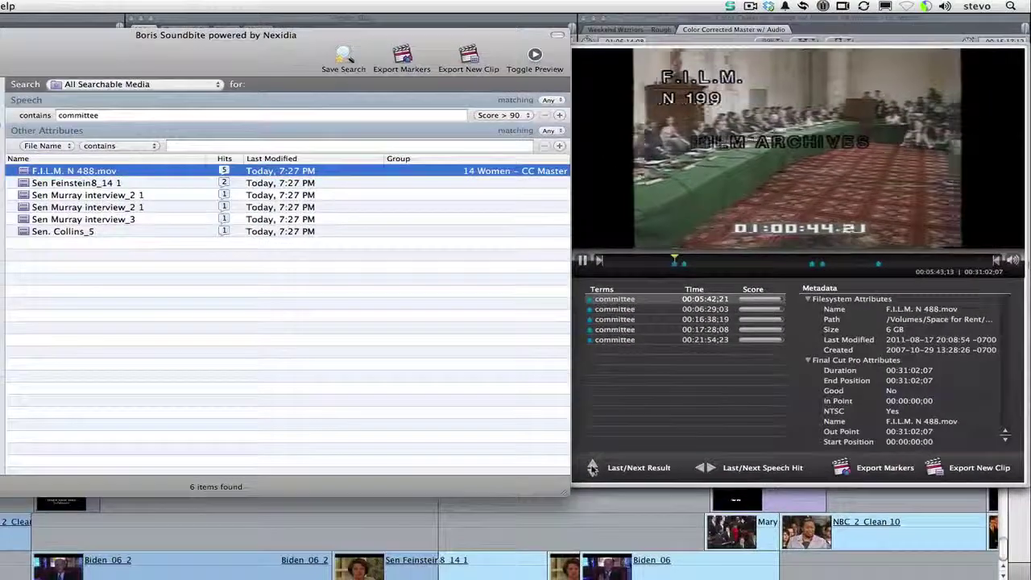
pyautogui.click(592, 471)
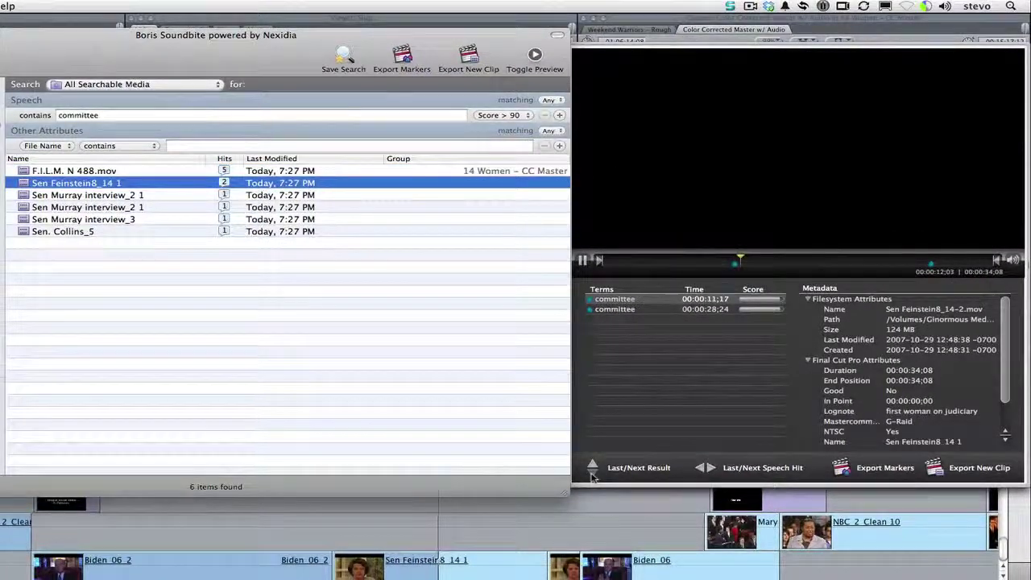
pyautogui.click(592, 473)
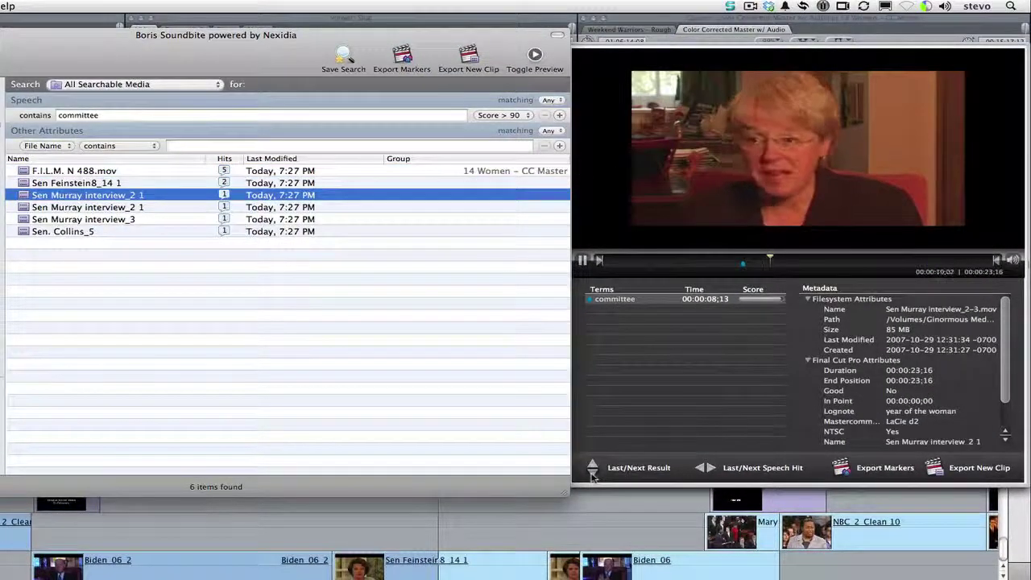
pyautogui.click(592, 473)
pyautogui.click(592, 473)
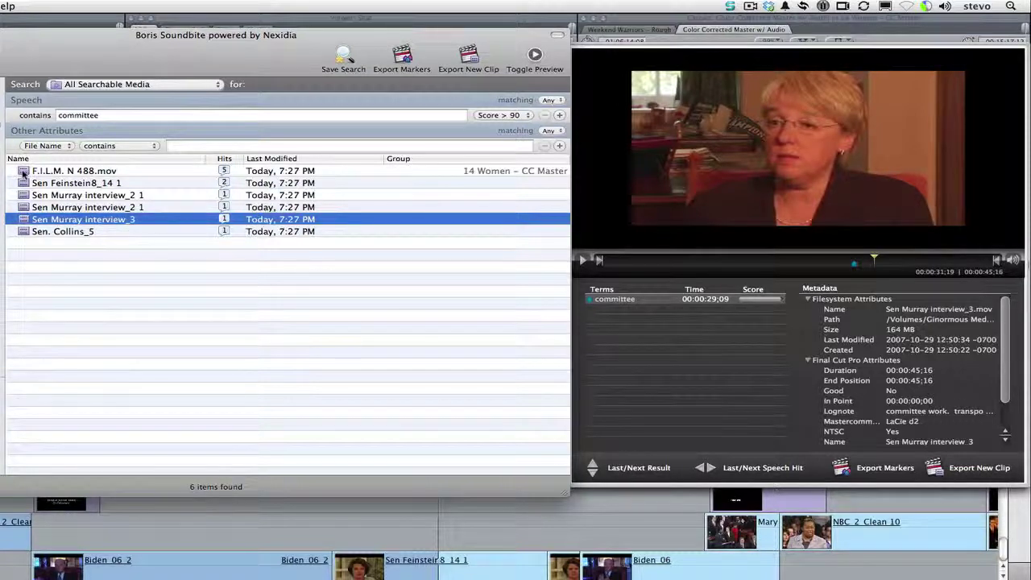
# Step: Preview each result from F.I.L.M. N 488.mov down to Sen. Collins_5's hit at 00:00:25;26
pyautogui.moveTo(23, 173)
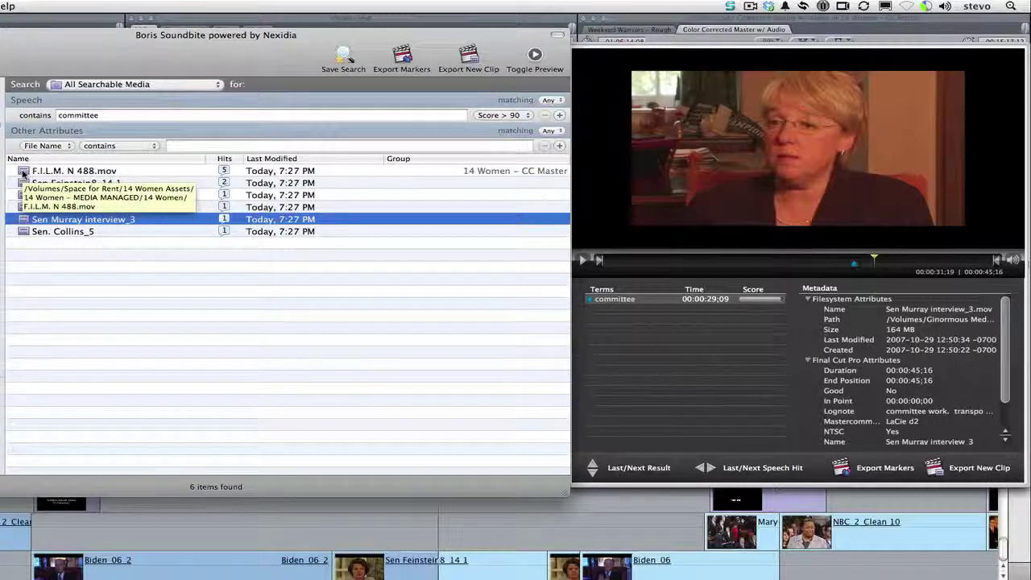
pyautogui.click(24, 173)
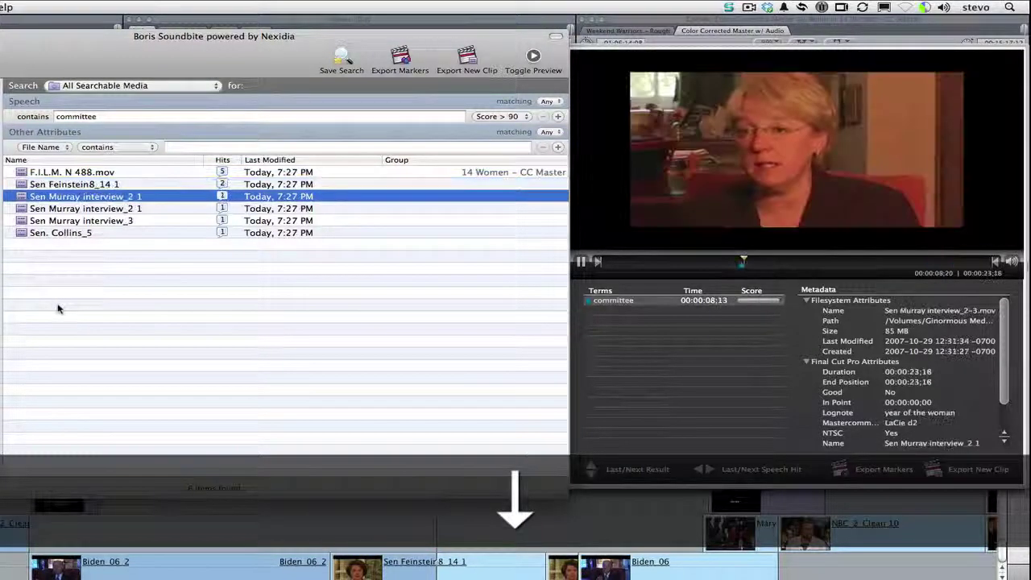
pyautogui.press('Down')
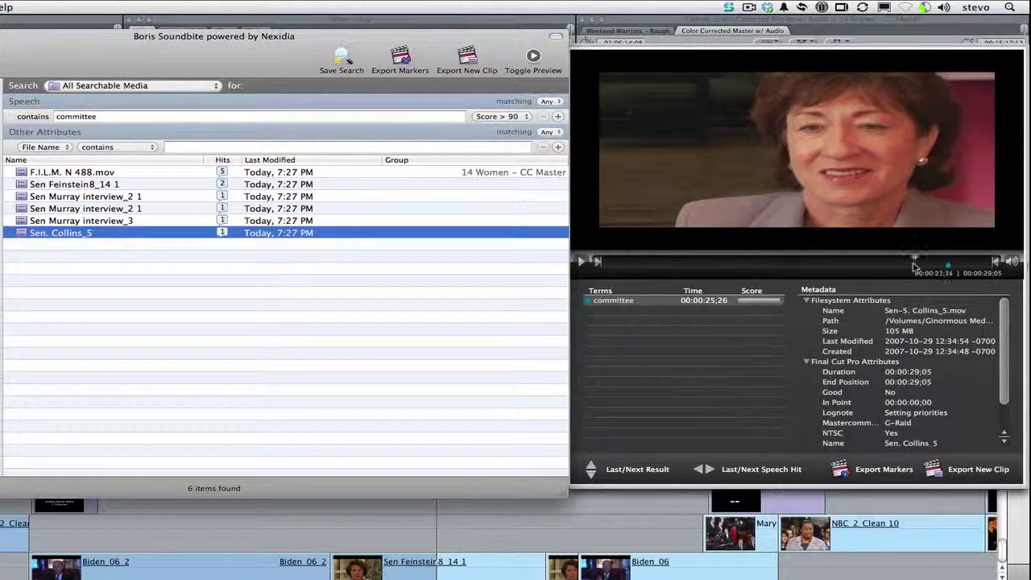
pyautogui.click(916, 262)
# Step: Export the hits to Final Cut Pro as a new clip named 'Committee' in the Boris Soundbites bin
pyautogui.moveTo(916, 264); pyautogui.dragTo(920, 264)
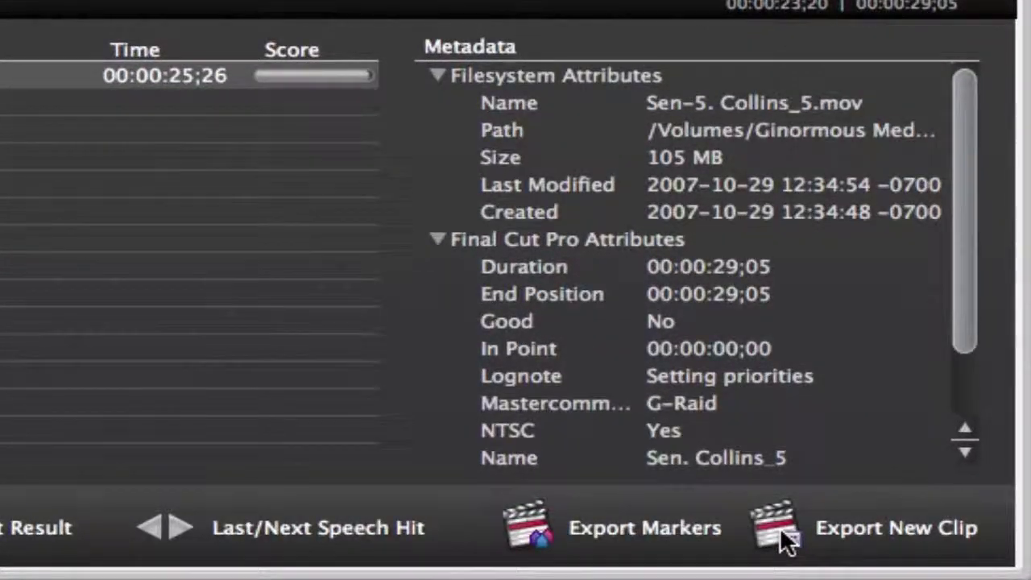
pyautogui.click(779, 533)
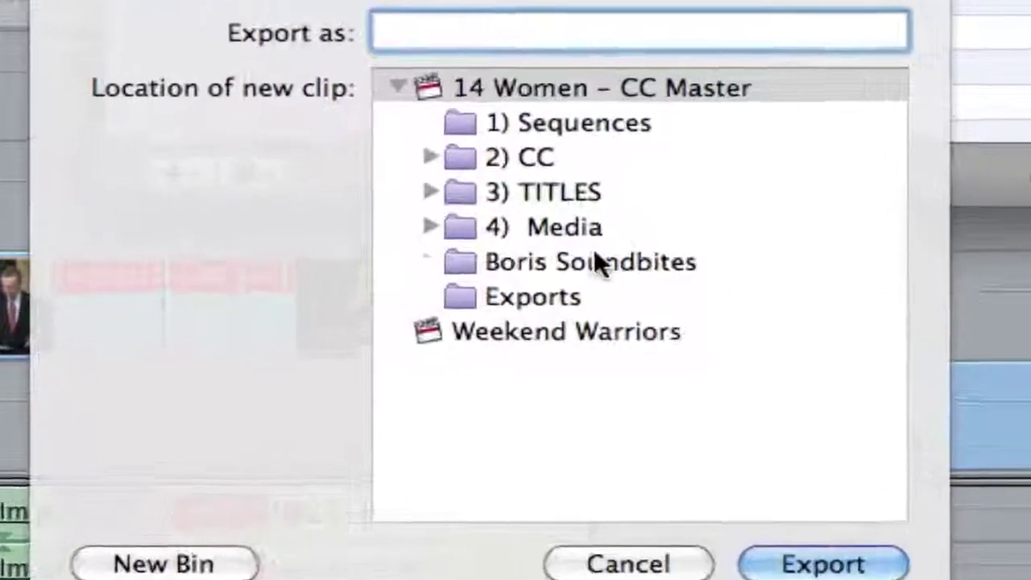
pyautogui.click(597, 254)
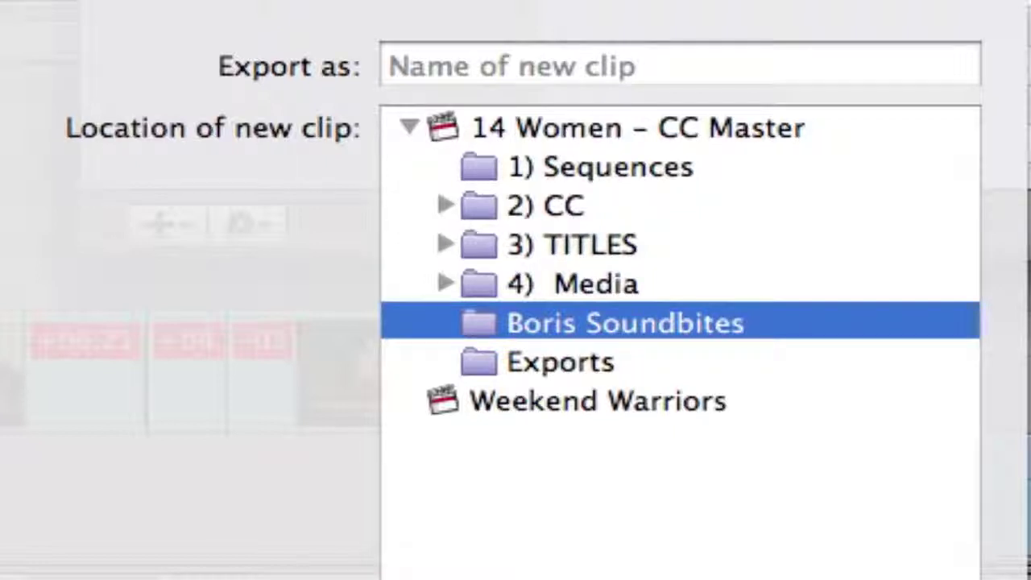
pyautogui.click(627, 68)
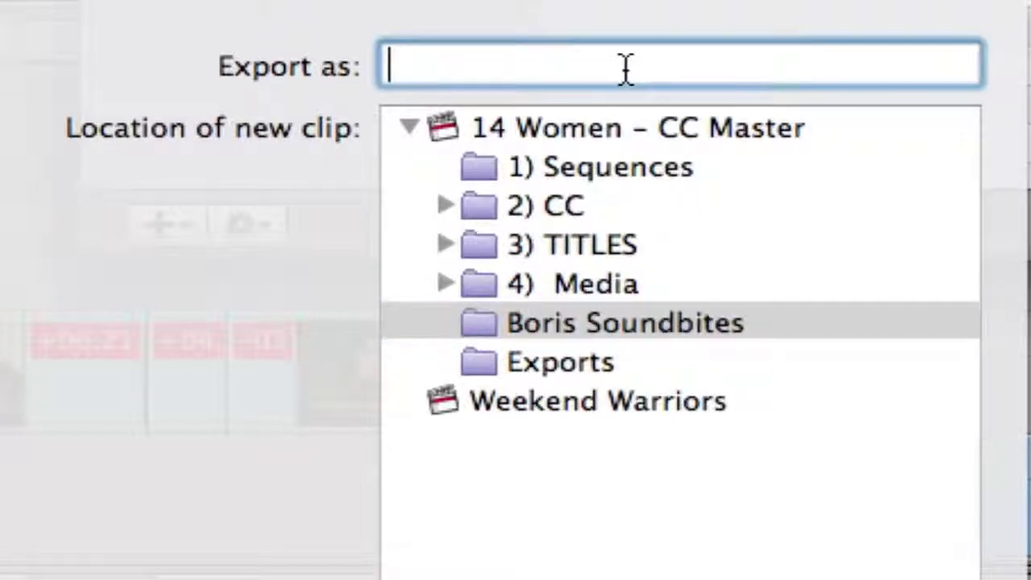
pyautogui.write('Committee')
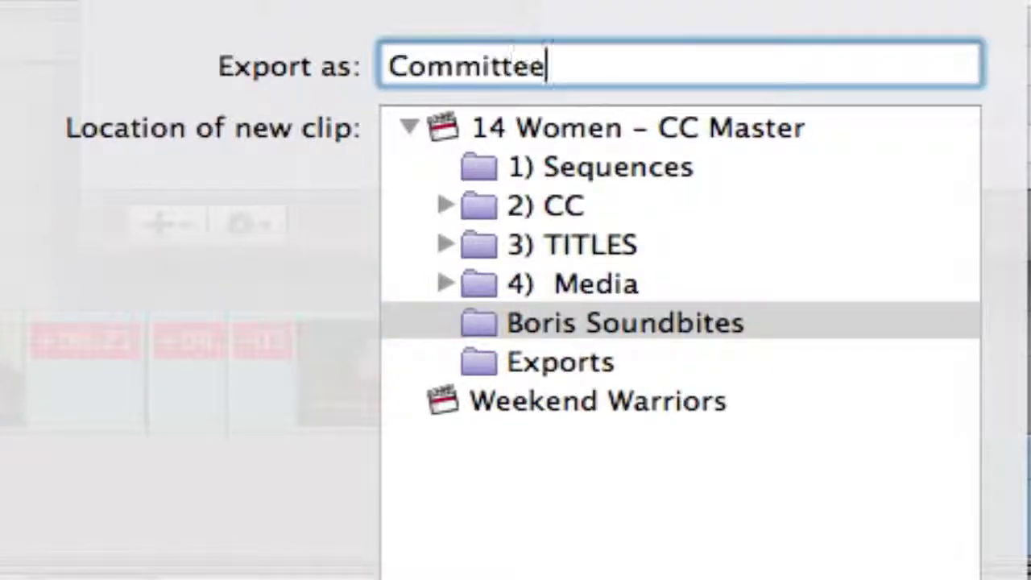
pyautogui.press('Return')
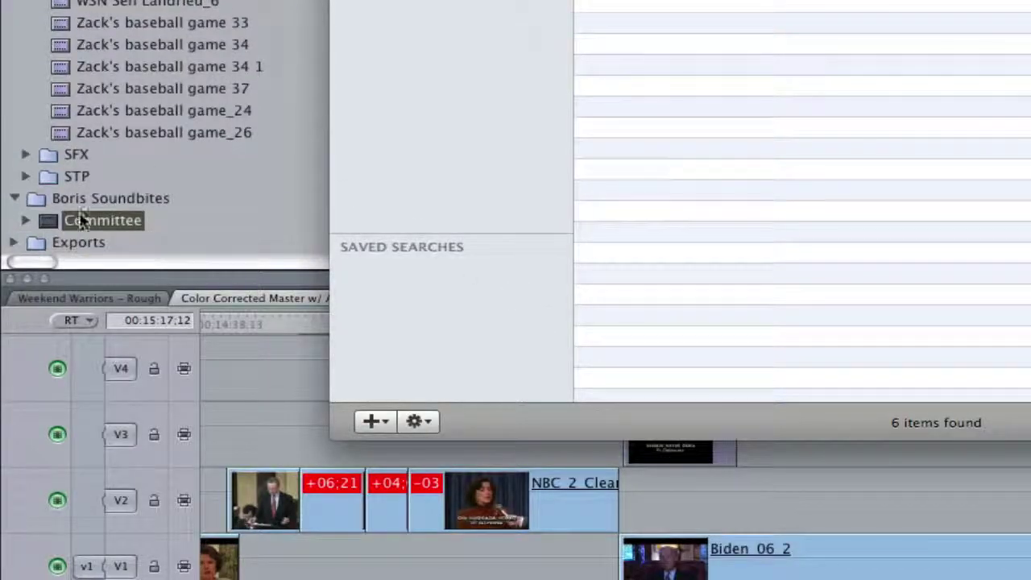
# Step: Expand the Committee clip in the Final Cut Pro browser and play its committee marker in the Viewer
pyautogui.click(40, 221)
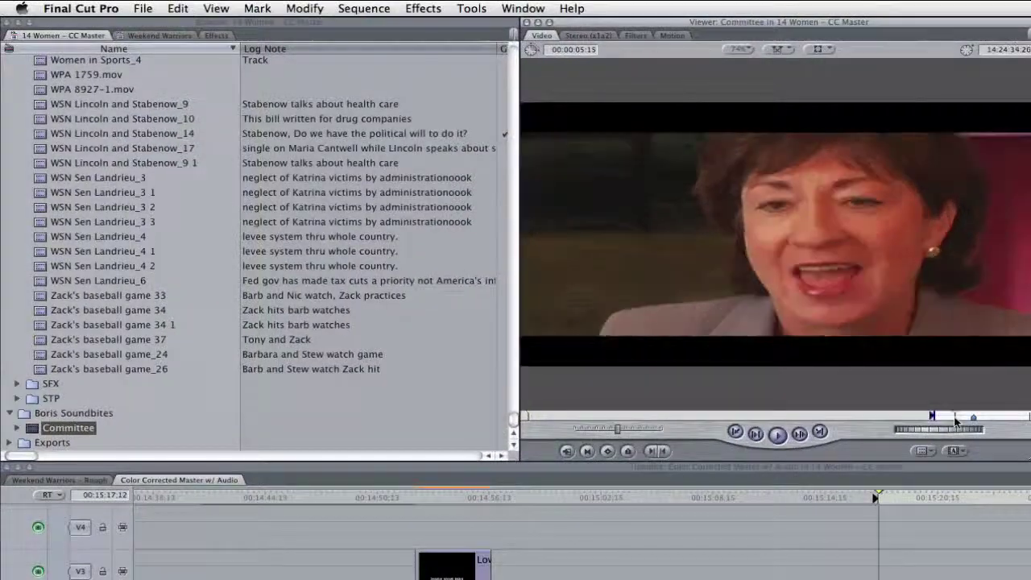
pyautogui.click(973, 417)
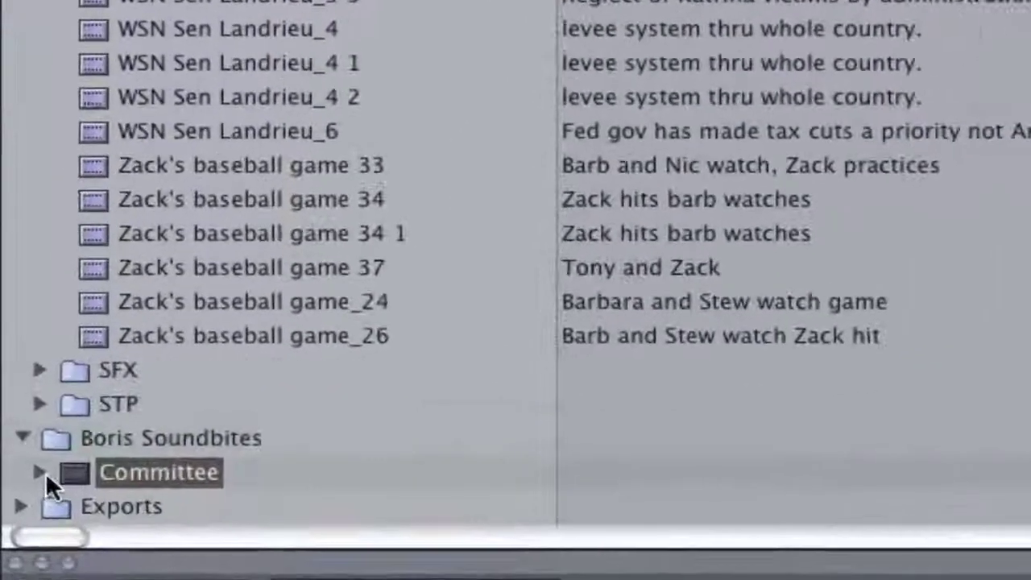
pyautogui.click(42, 472)
pyautogui.scroll(-1, 172, 438)
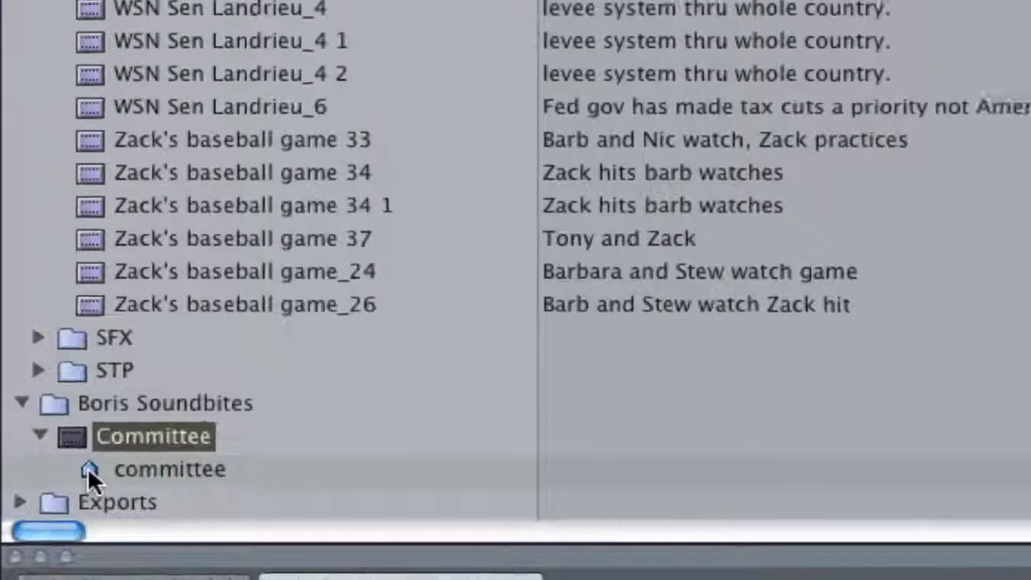
pyautogui.doubleClick(93, 475)
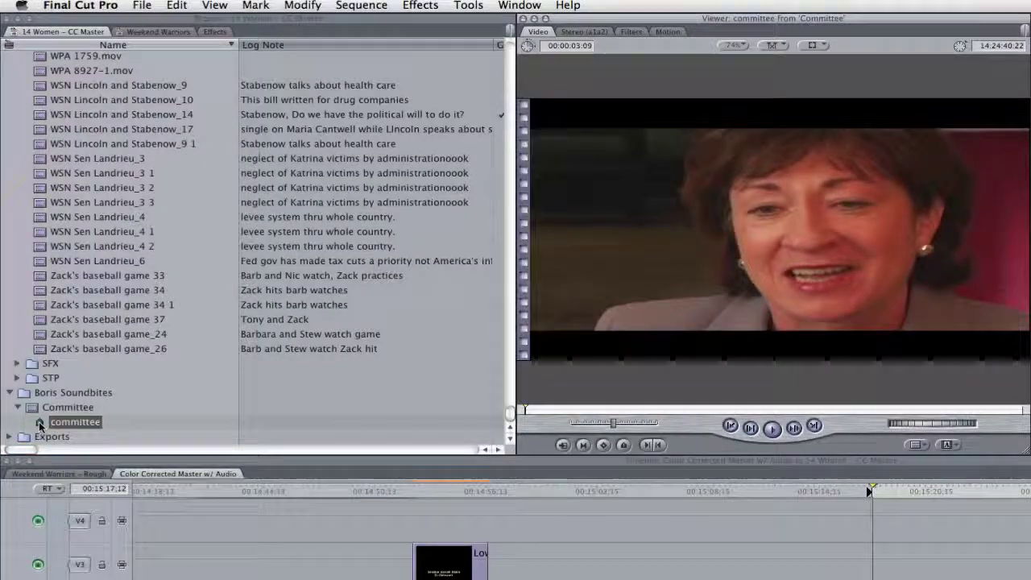
pyautogui.press('space')
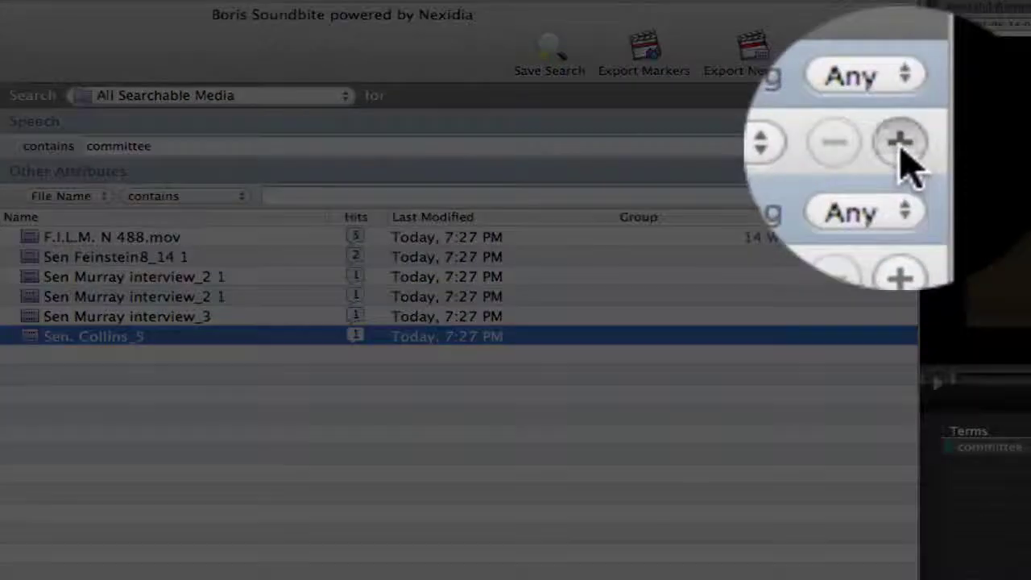
# Step: Add 'judiciary' as a second speech term and set the score threshold to Score > 75
pyautogui.click(899, 146)
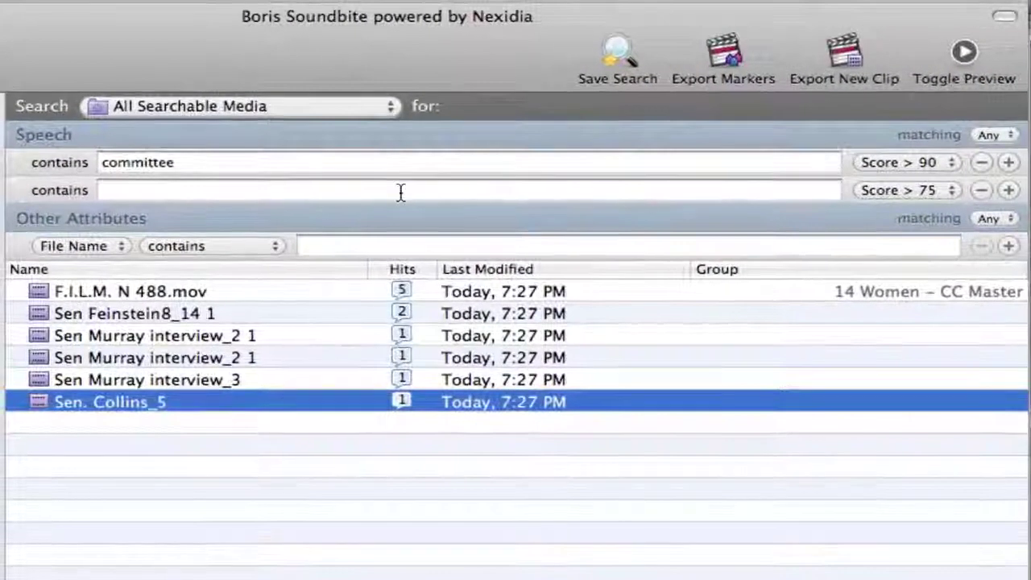
pyautogui.click(401, 192)
pyautogui.write('jud')
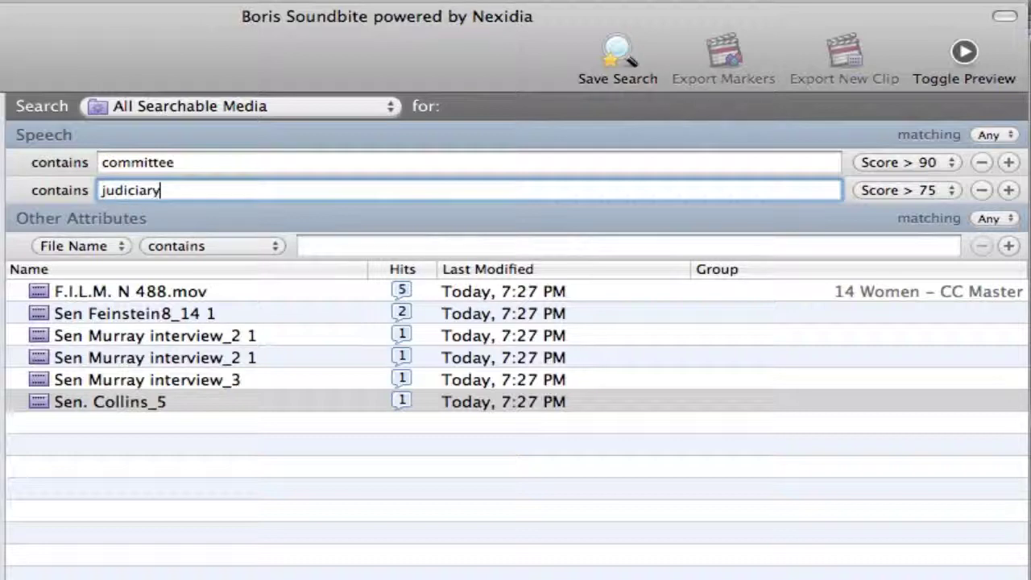
pyautogui.write('iciary')
pyautogui.doubleClick(398, 193)
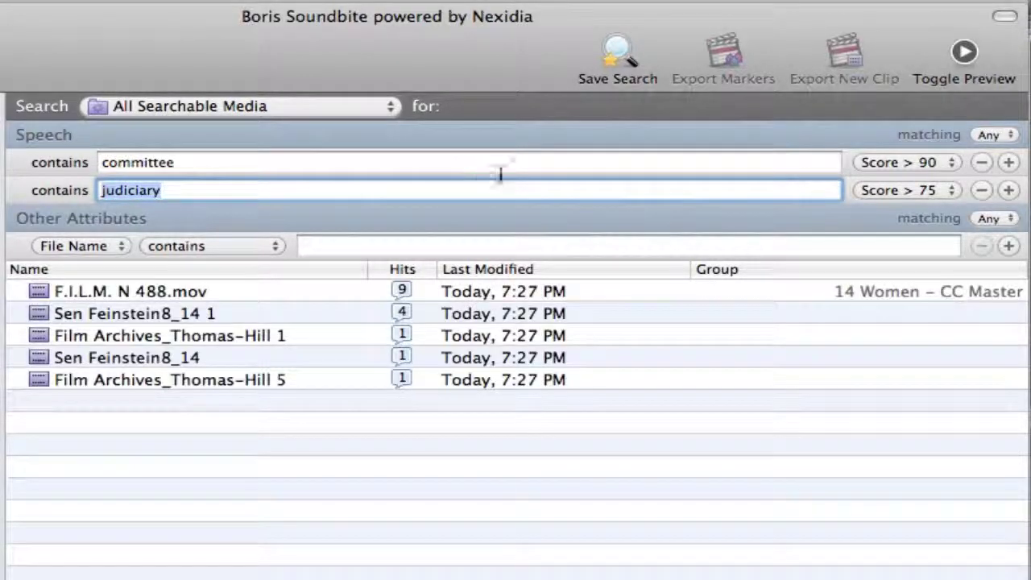
pyautogui.click(927, 161)
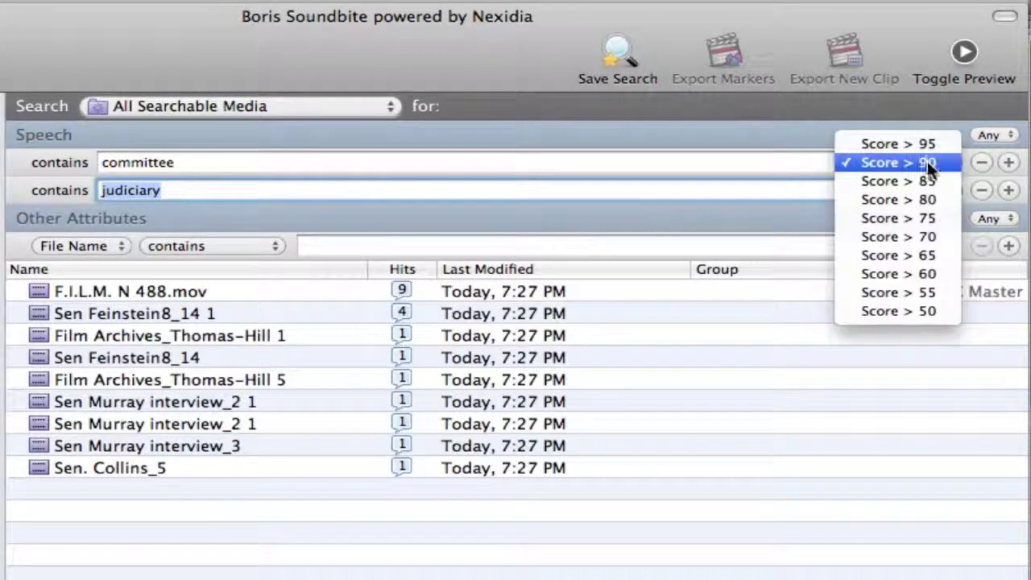
pyautogui.click(931, 214)
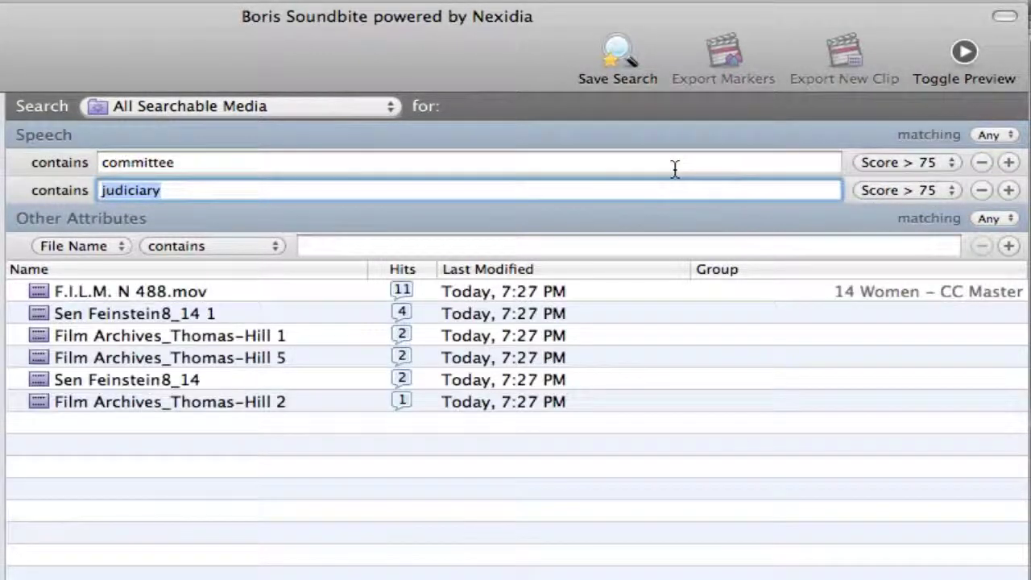
# Step: Preview results from F.I.L.M. N 488.mov down to Film Archives_Thomas-Hill 5, then pause playback
pyautogui.click(35, 288)
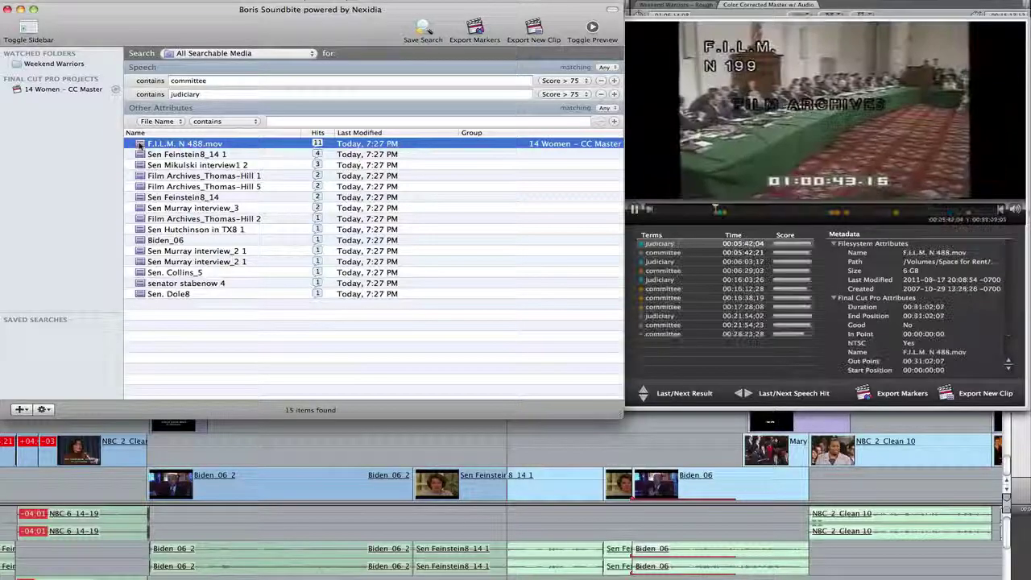
pyautogui.press('Down')
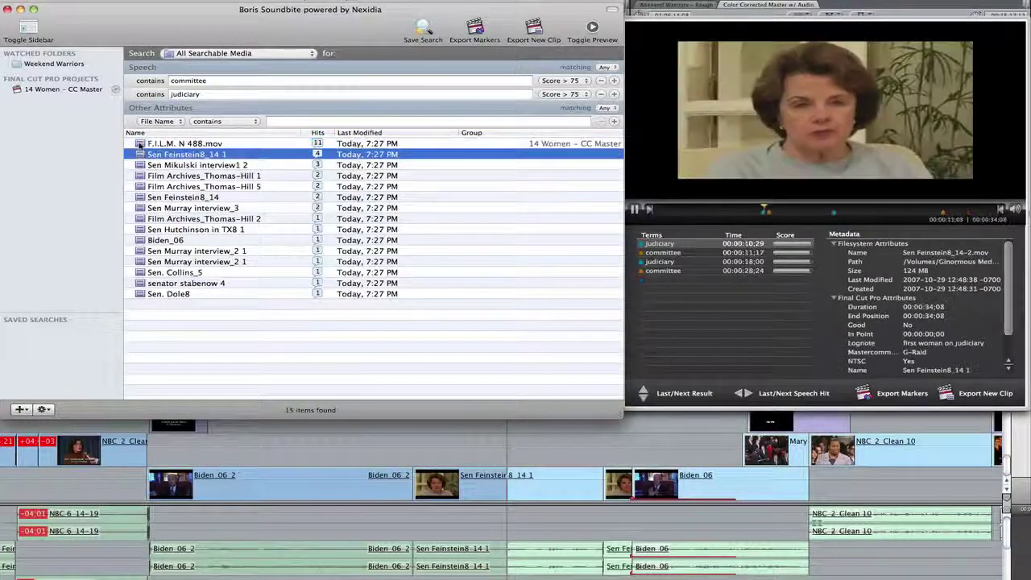
pyautogui.press('Down')
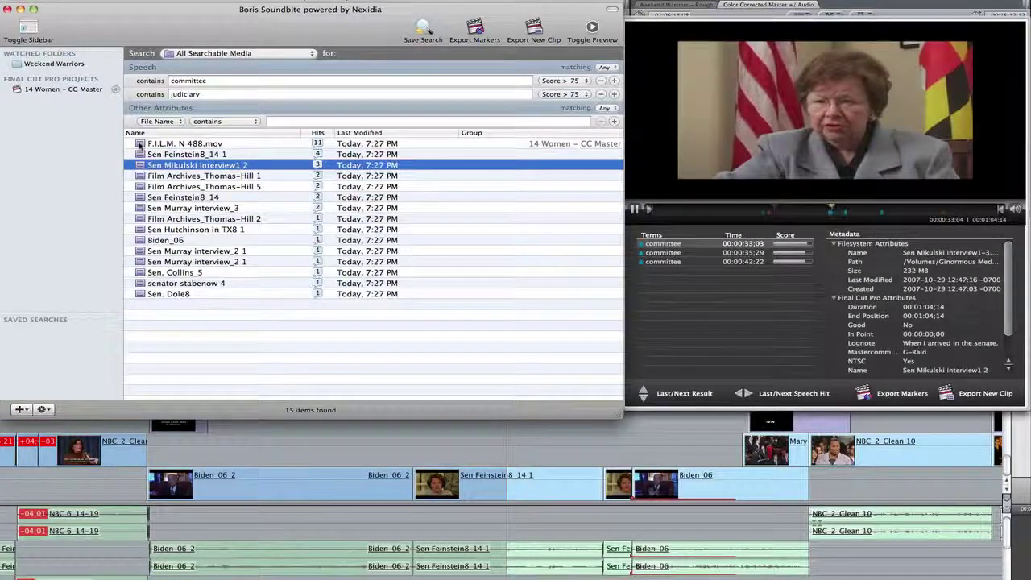
pyautogui.press('Down')
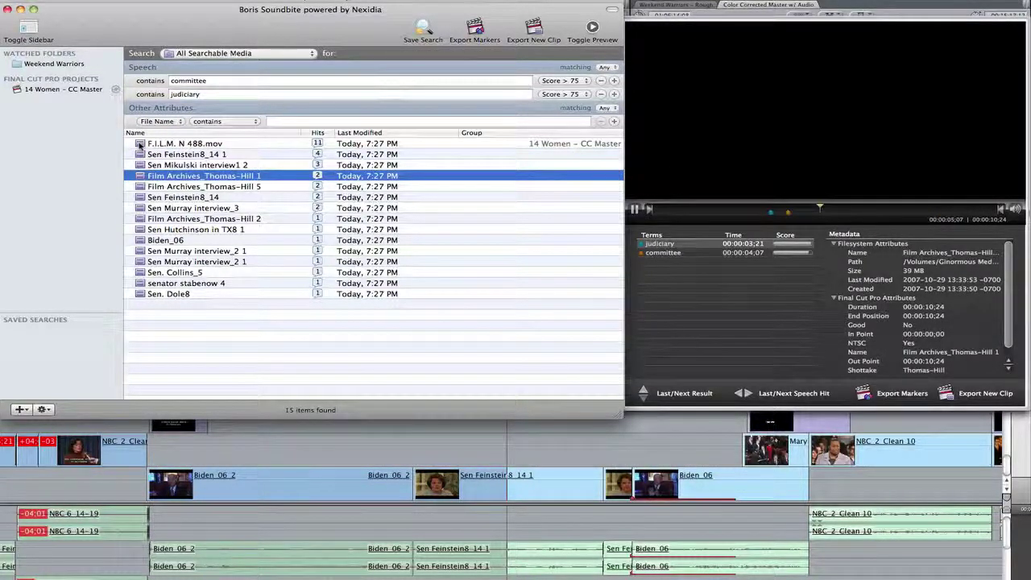
pyautogui.press('Down')
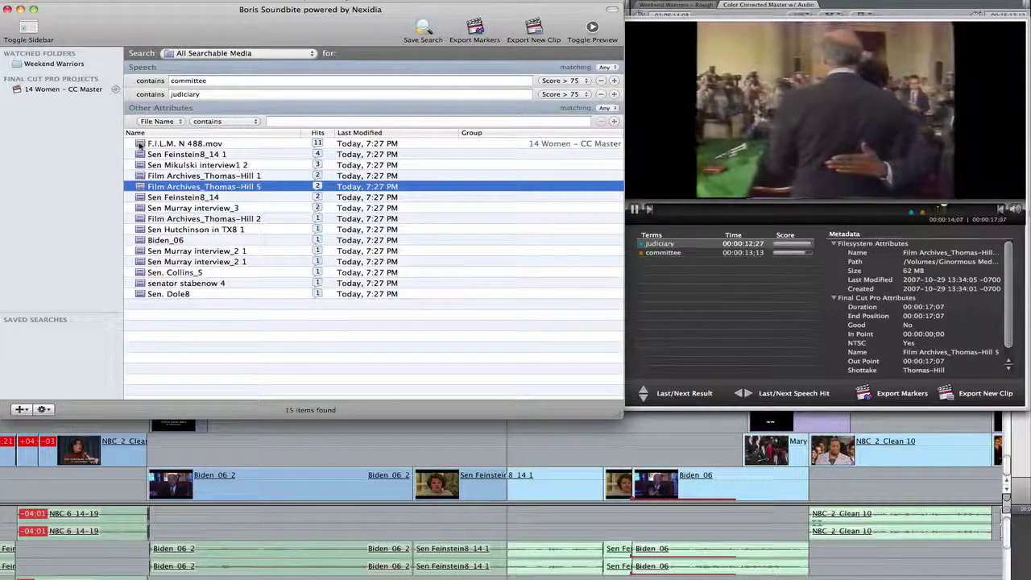
pyautogui.click(636, 209)
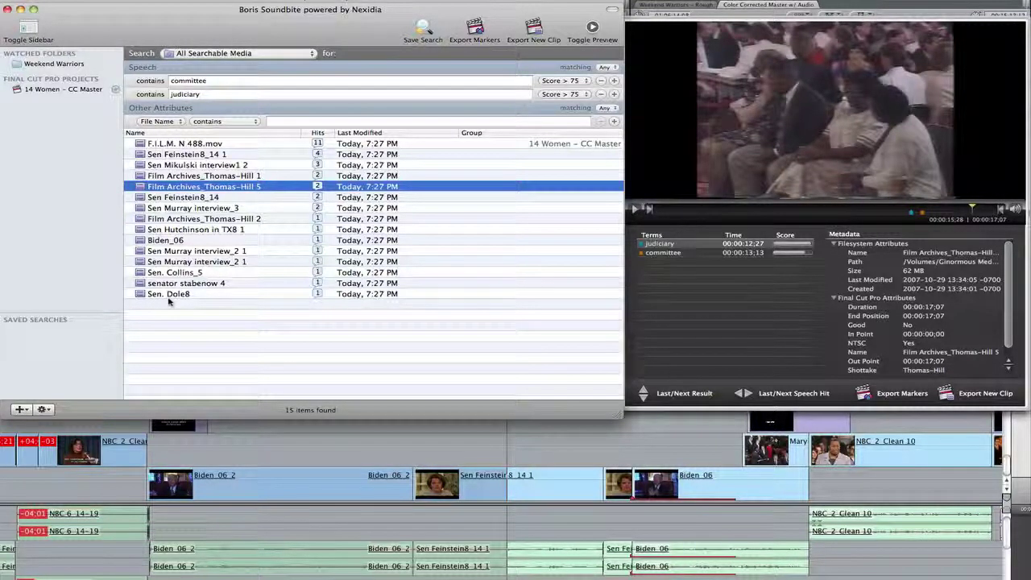
# Step: Export all 15 results as new clips named 'Judiciary Committe' into the Boris Soundbites bin
pyautogui.moveTo(159, 307); pyautogui.dragTo(169, 148)
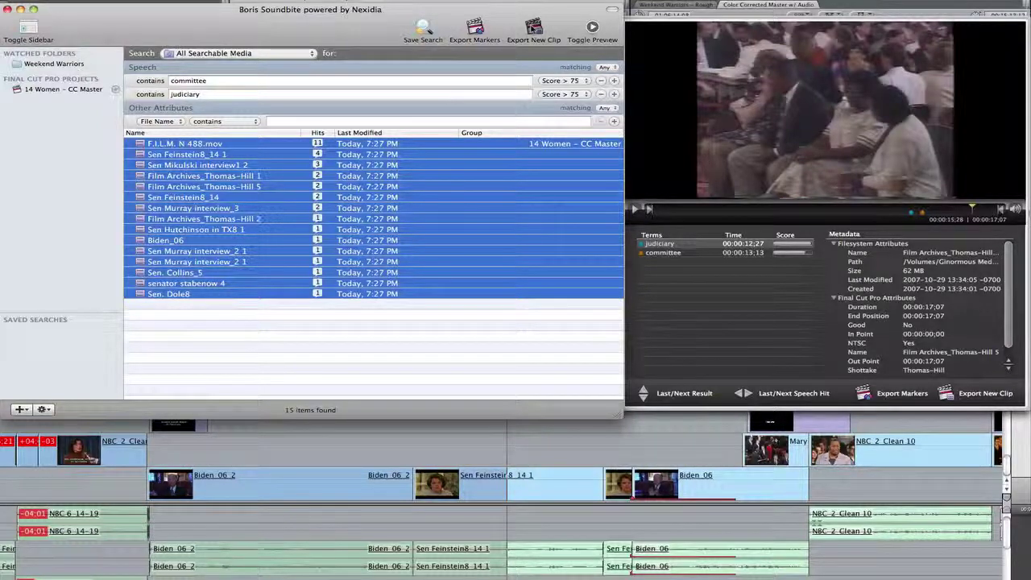
pyautogui.click(533, 33)
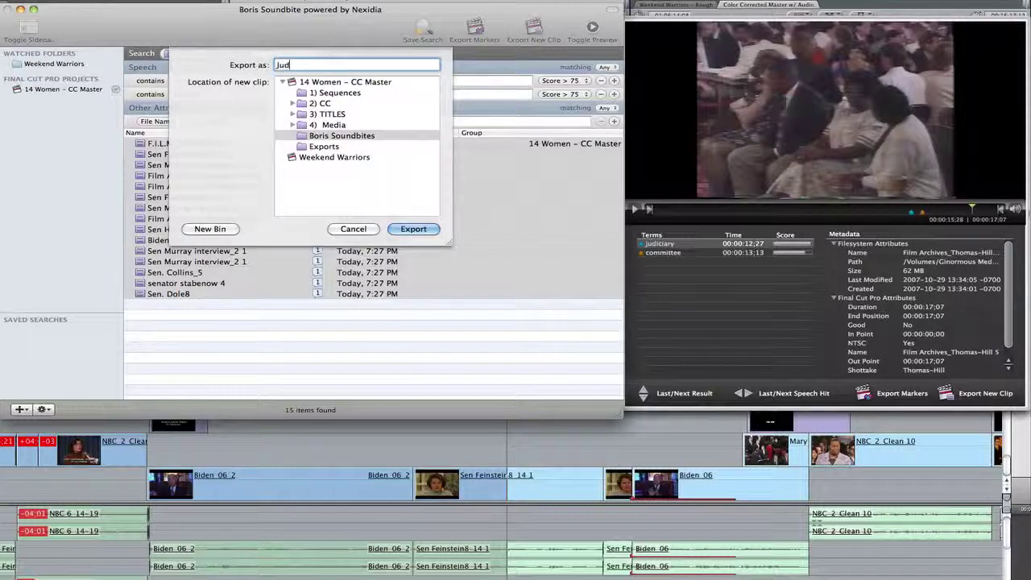
pyautogui.write('Judiciary Committe')
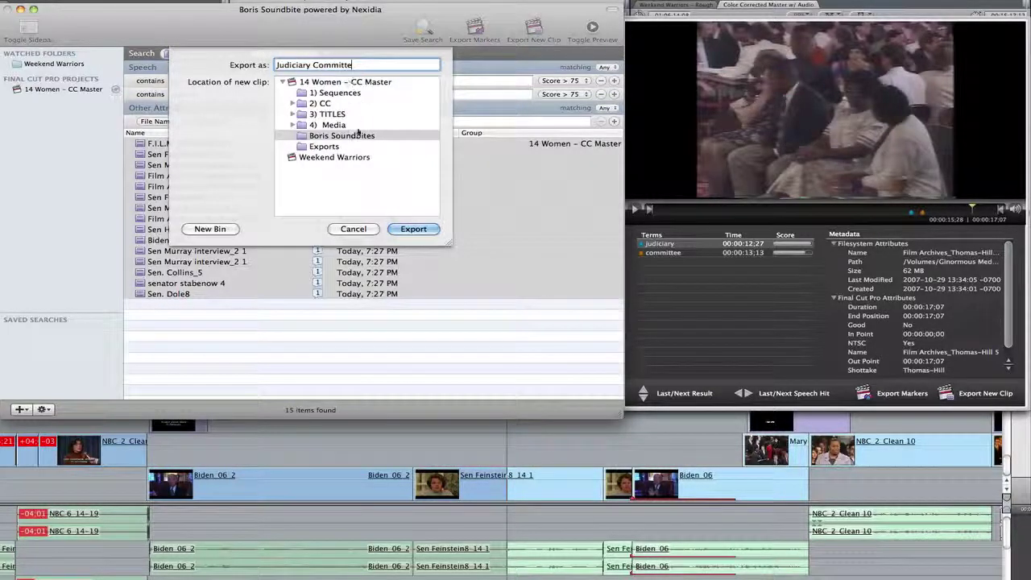
pyautogui.click(358, 134)
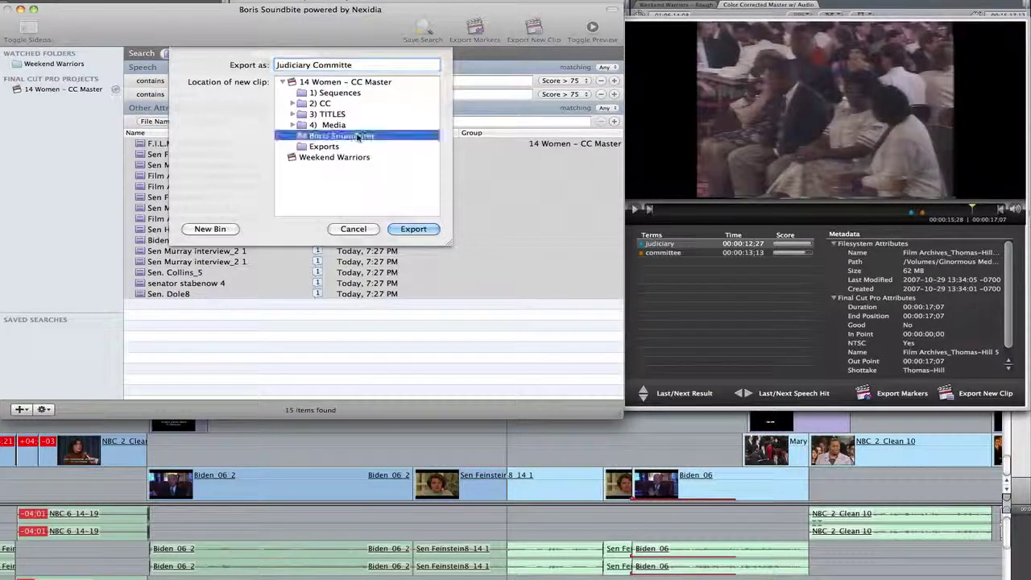
pyautogui.click(413, 230)
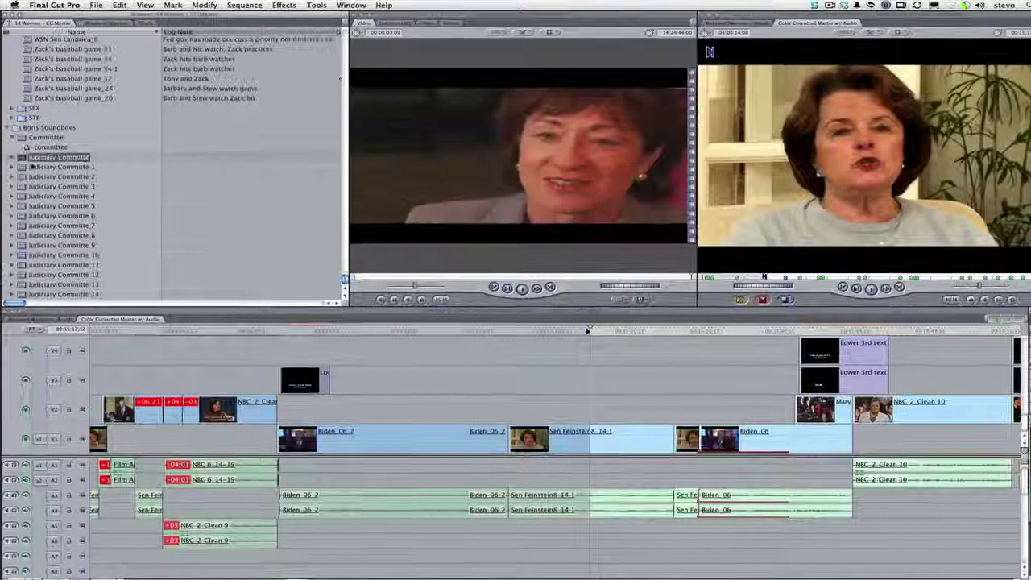
# Step: Expand Judiciary Committe 1 in the Browser and open the clip in the Viewer
pyautogui.keyDown('shift'); pyautogui.click(96, 285); pyautogui.keyUp('shift')
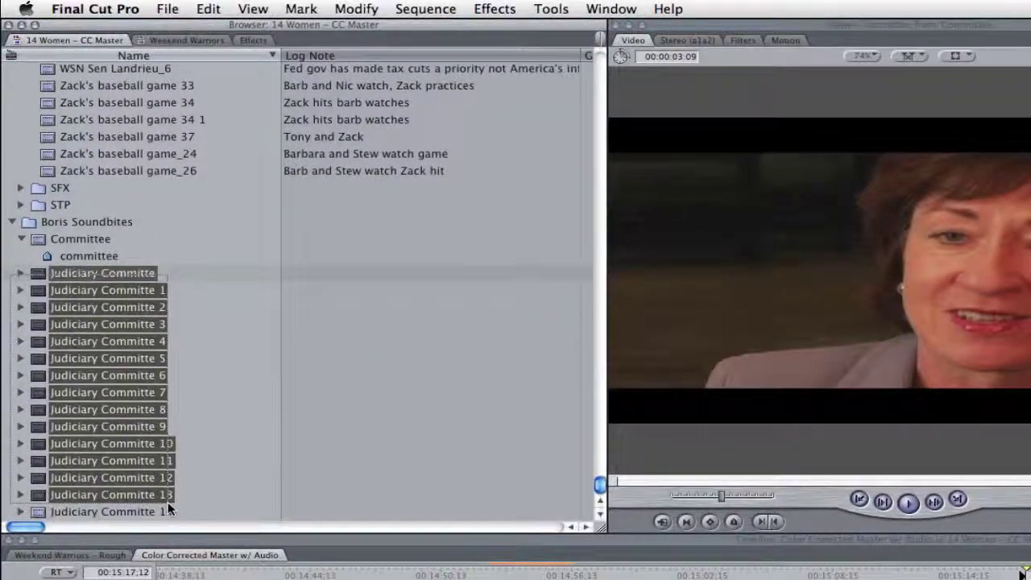
pyautogui.click(198, 292)
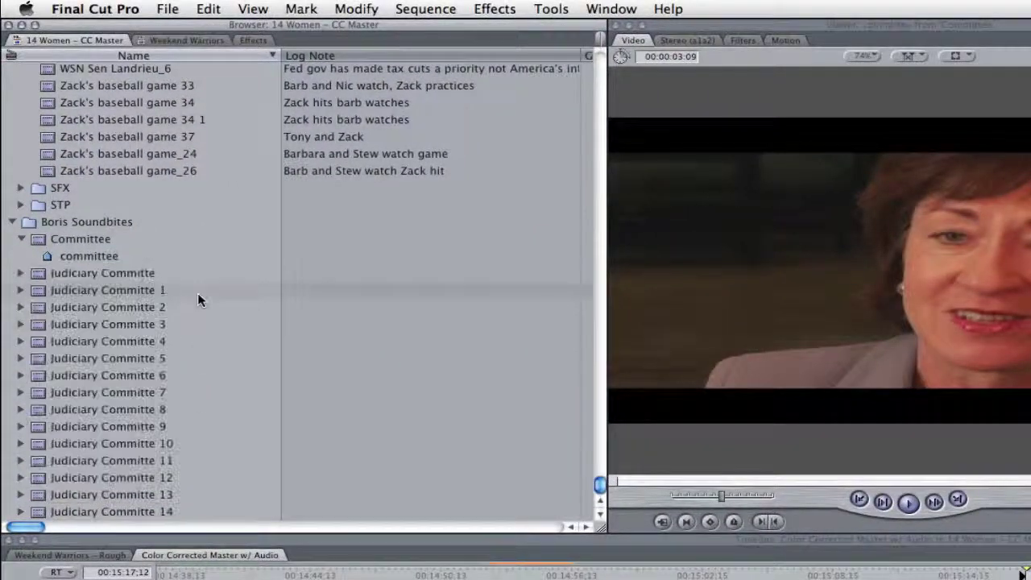
pyautogui.click(20, 291)
pyautogui.click(91, 307)
pyautogui.doubleClick(39, 293)
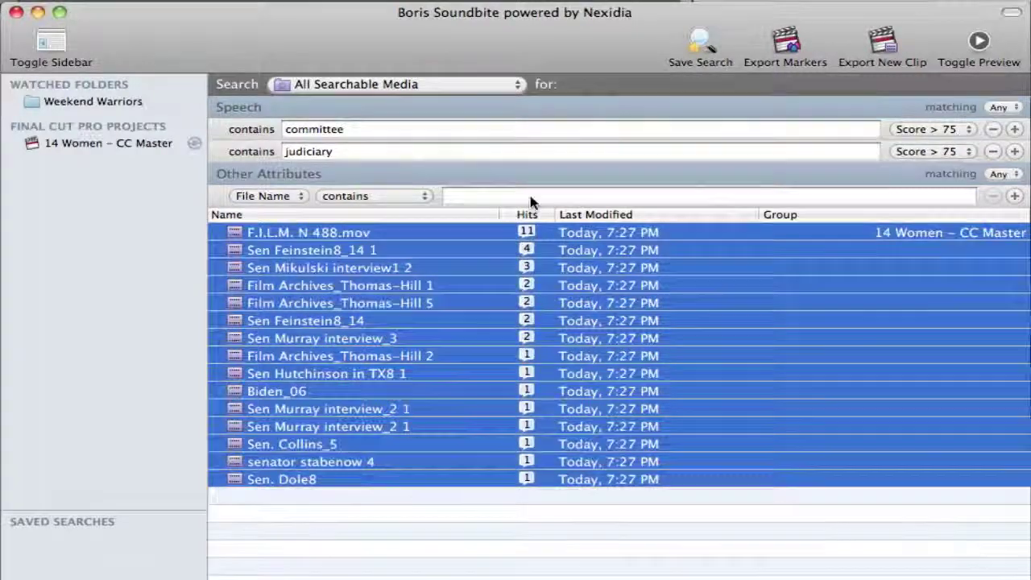
pyautogui.click(528, 196)
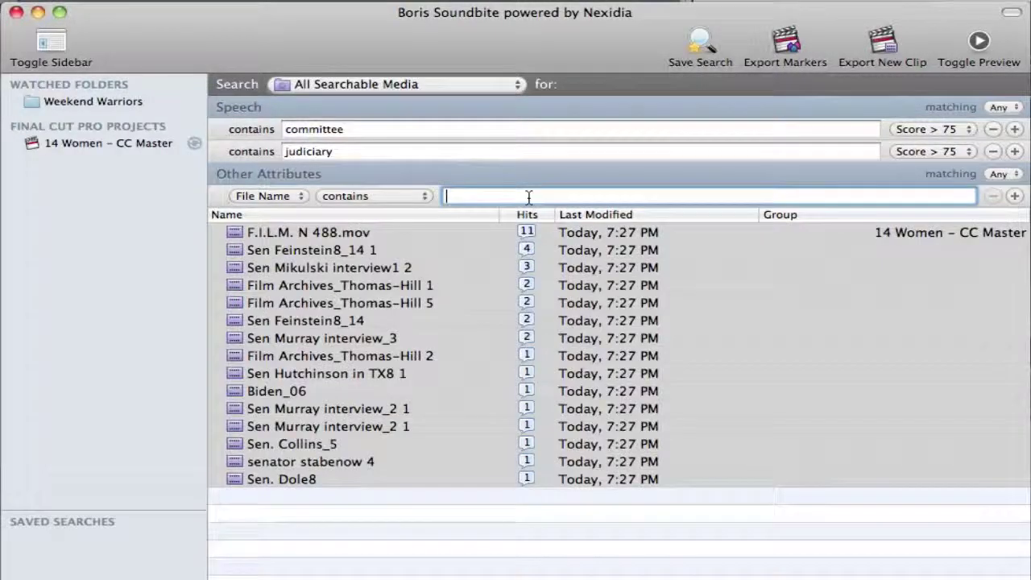
pyautogui.click(291, 196)
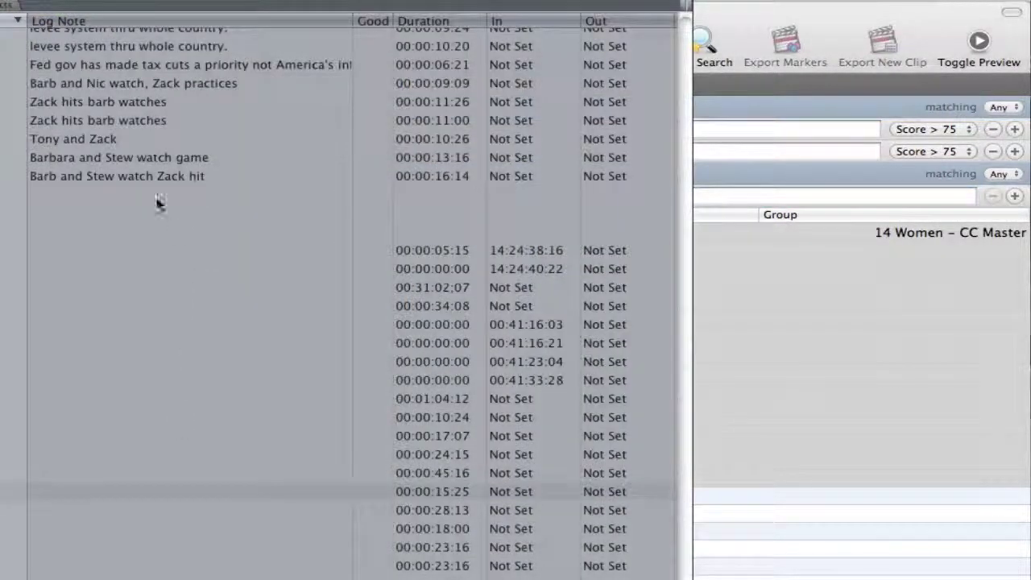
pyautogui.scroll(4, 146, 129)
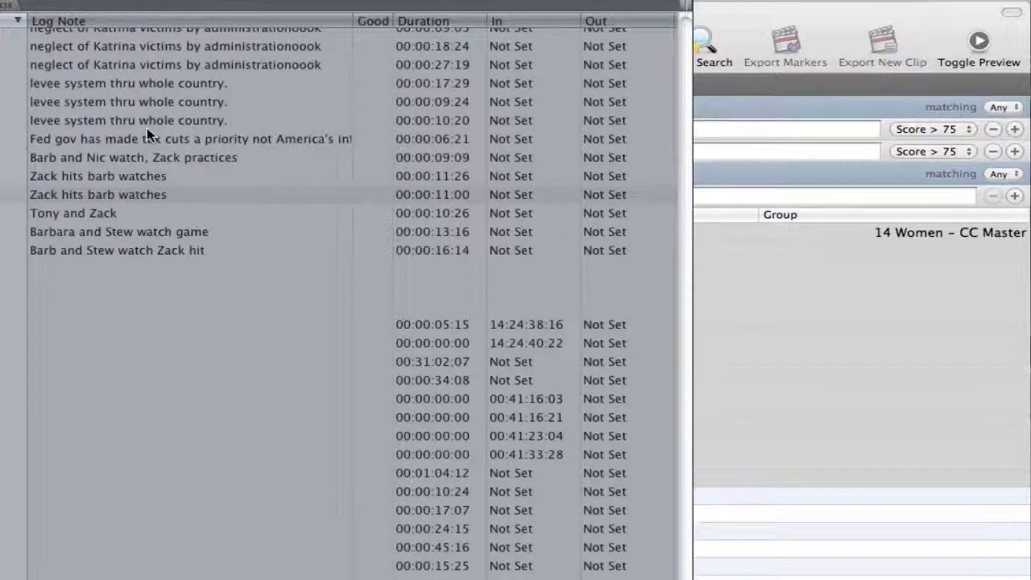
pyautogui.scroll(7, 147, 131)
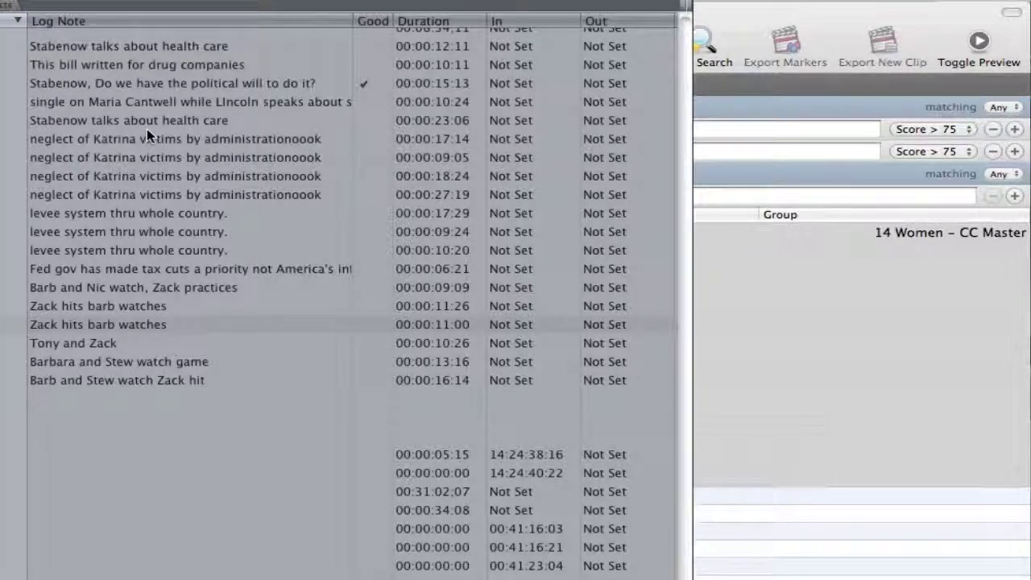
pyautogui.click(772, 421)
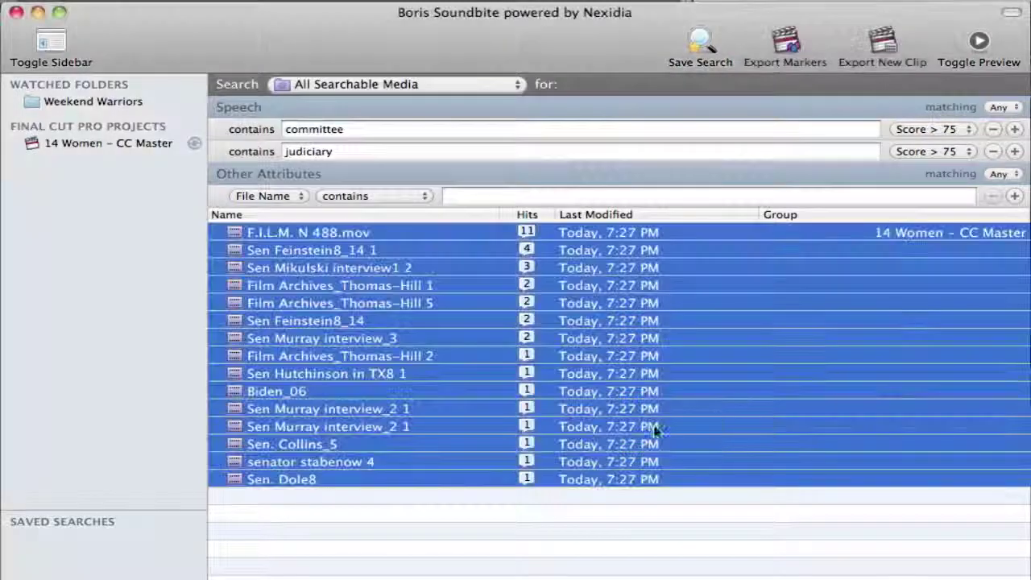
# Step: Filter results to file names containing 'Feinstein' and select Sen Feinstein8_14 1
pyautogui.click(253, 197)
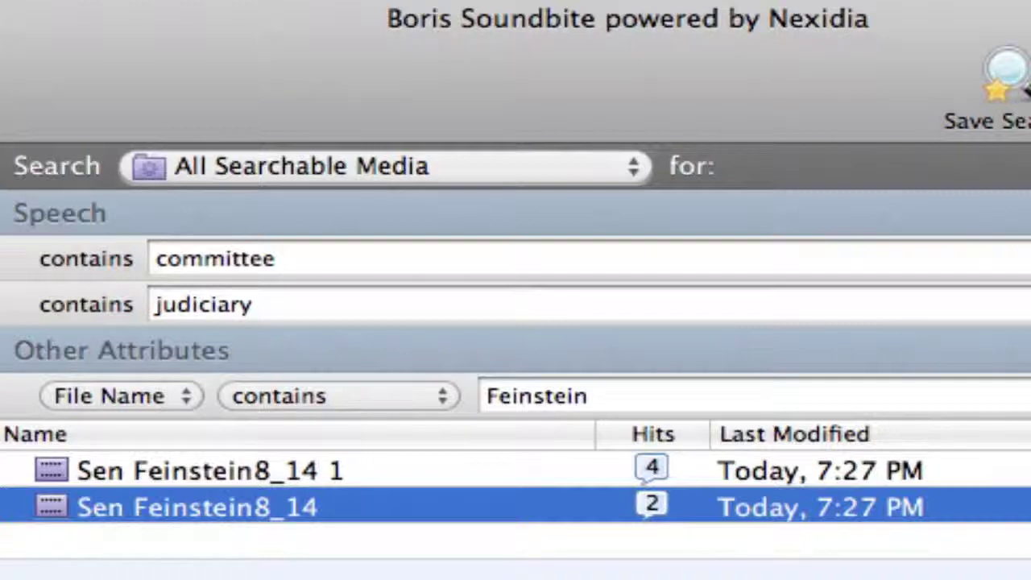
pyautogui.click(50, 472)
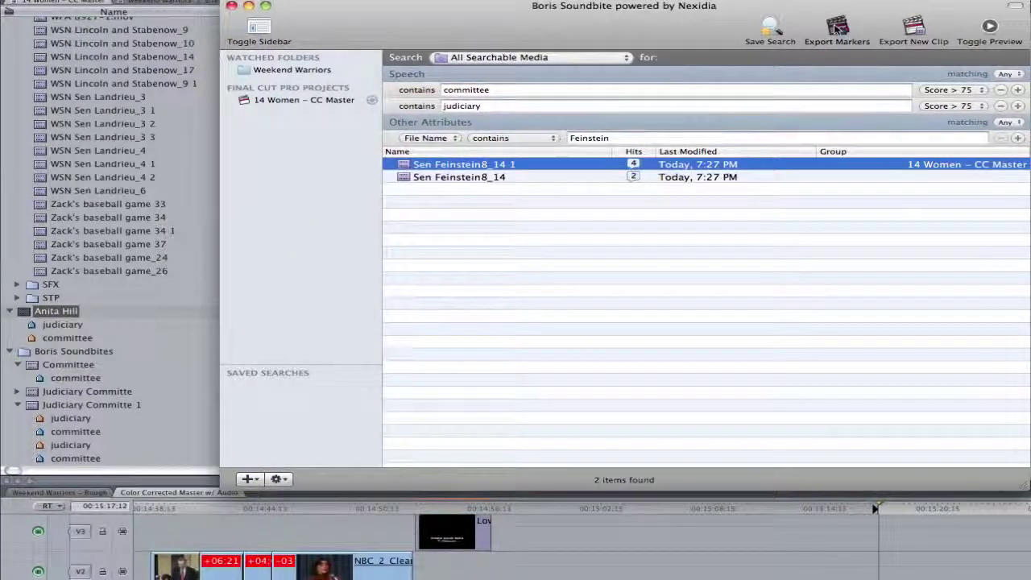
# Step: Export Sen Feinstein8_14 1's hits as markers and reveal them under the clip in Final Cut Pro
pyautogui.click(838, 29)
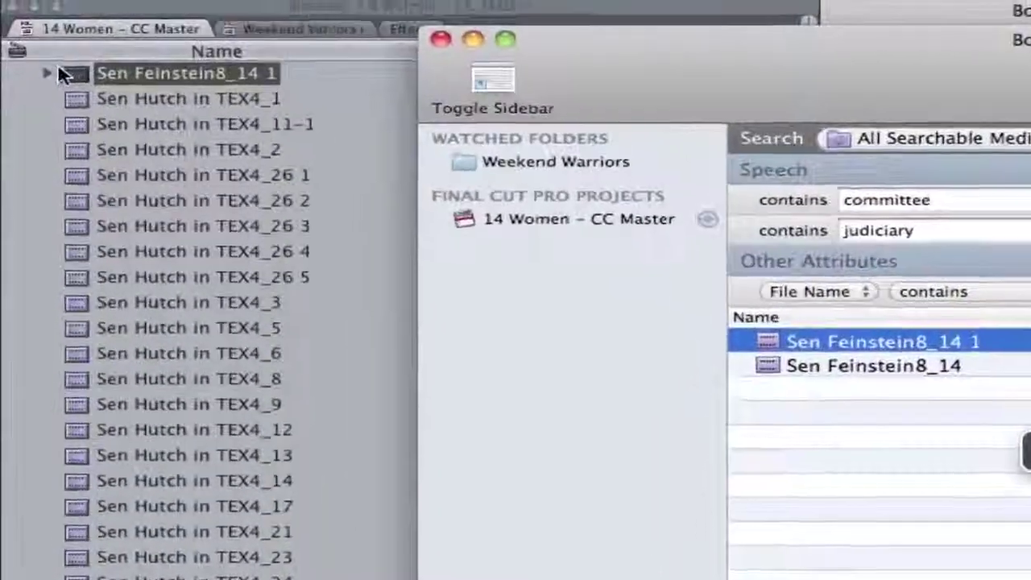
pyautogui.click(34, 38)
pyautogui.click(60, 100)
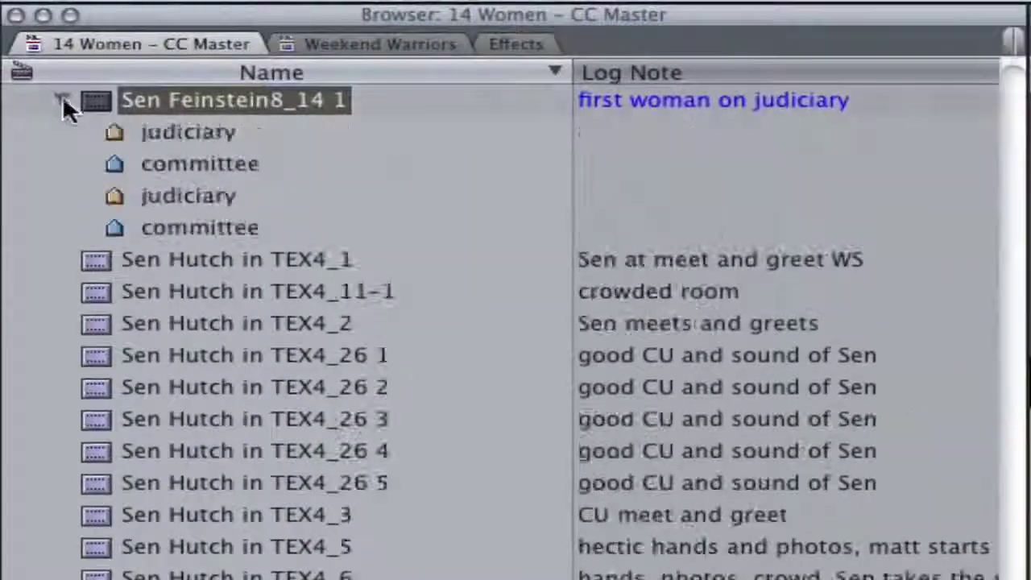
pyautogui.scroll(2, 231, 153)
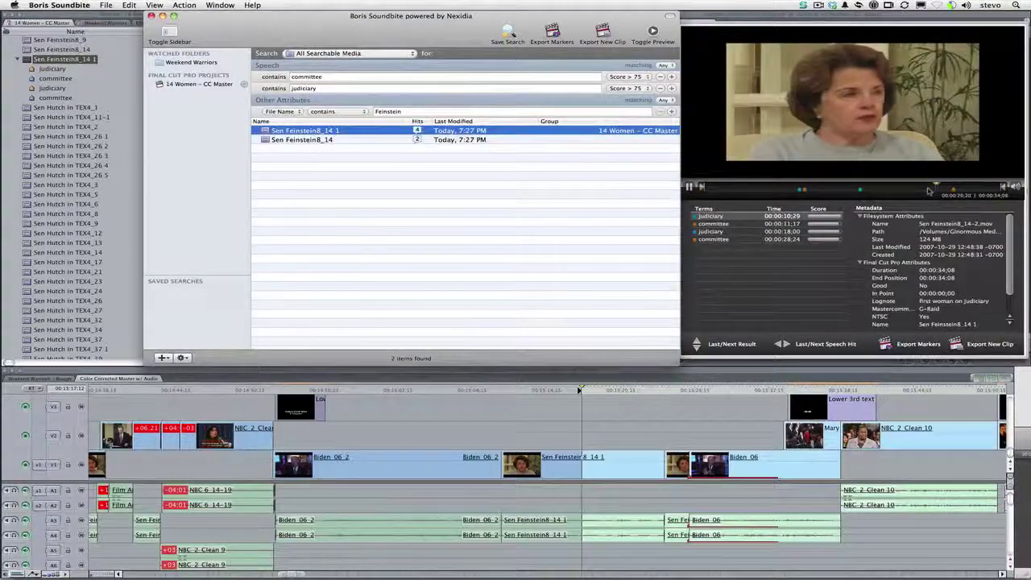
# Step: Replace the first term with 'one of the best things I've done', add a third committee term, preview
pyautogui.doubleClick(306, 76)
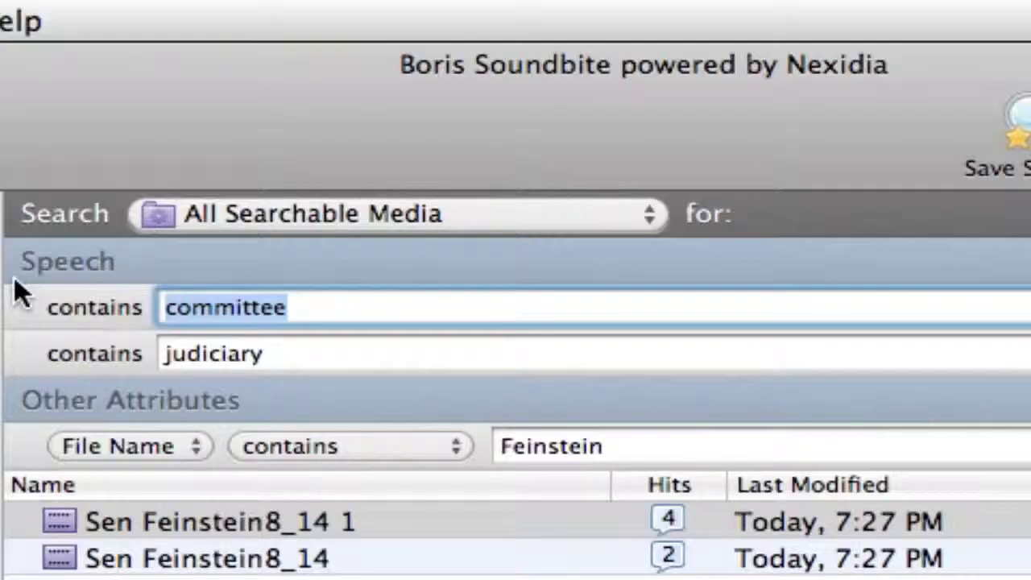
pyautogui.write('one of the best ')
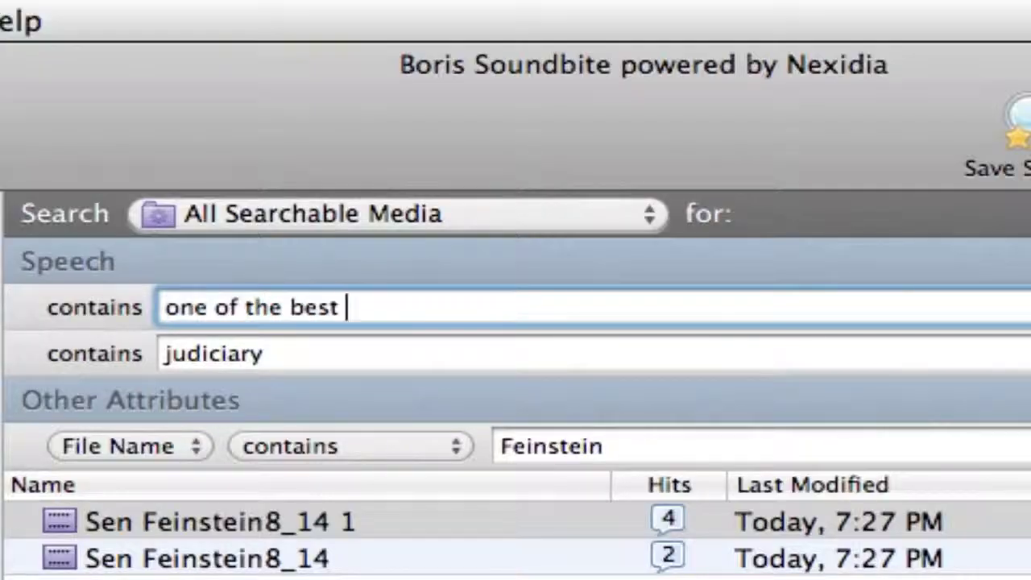
pyautogui.write("things I've done")
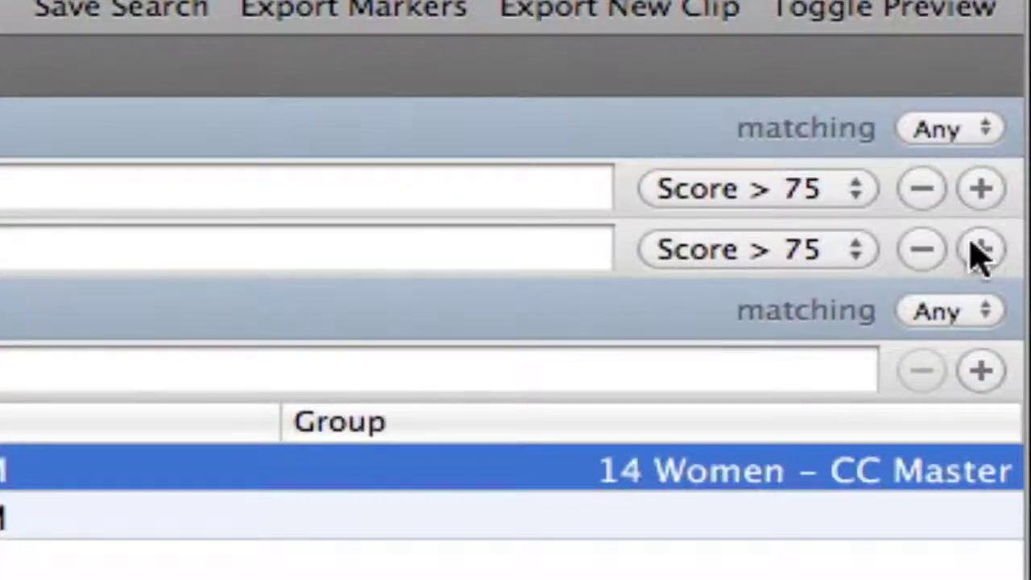
pyautogui.click(981, 249)
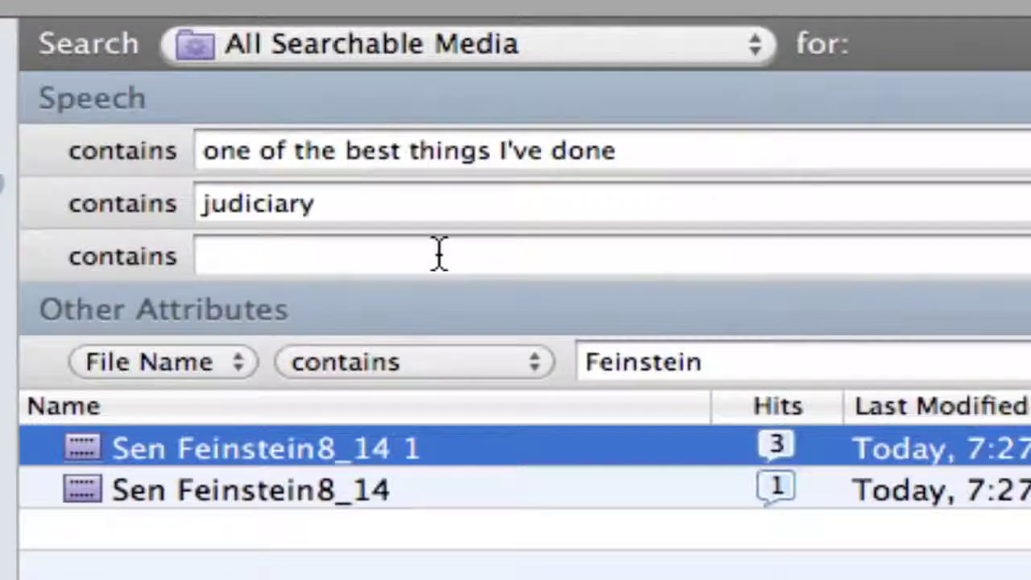
pyautogui.click(436, 256)
pyautogui.write('comittee')
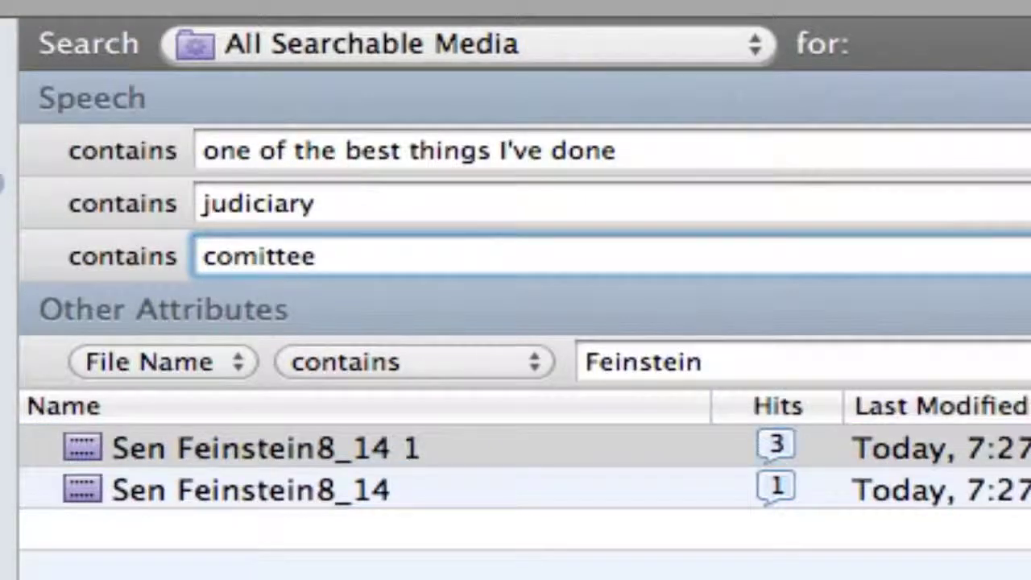
pyautogui.doubleClick(436, 256)
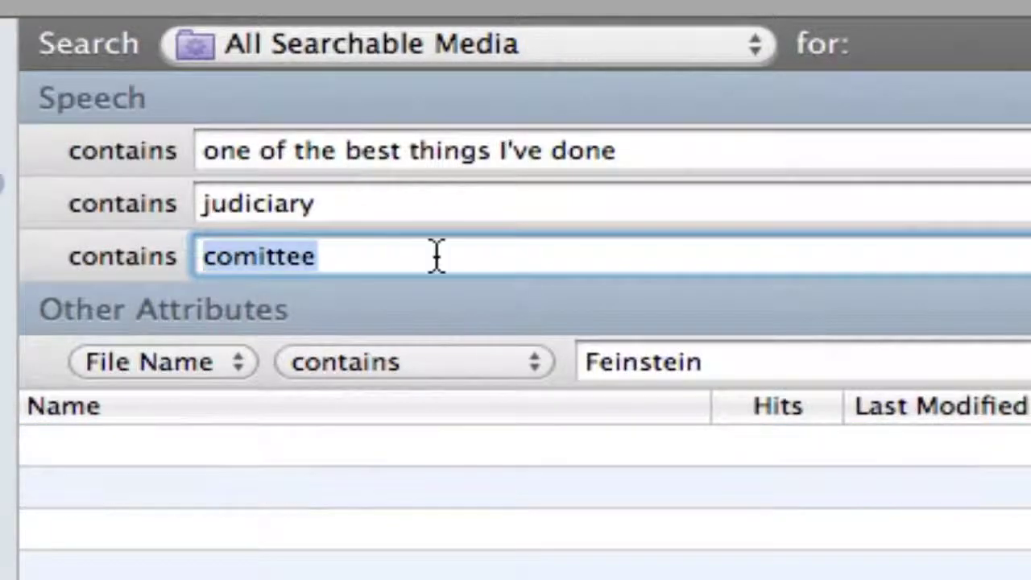
pyautogui.doubleClick(361, 449)
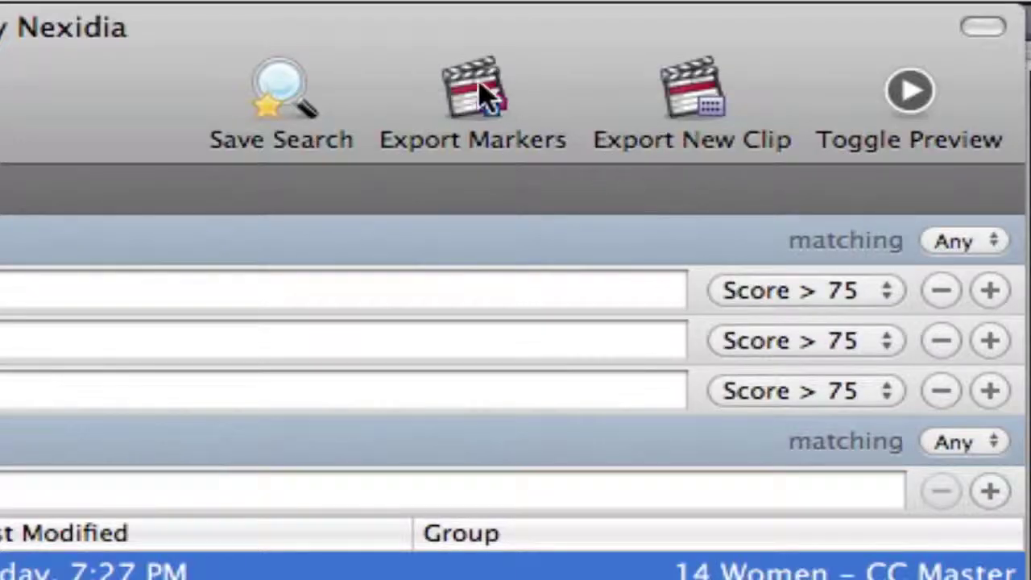
# Step: Delete Sen Feinstein8_14 1's old markers and re-export five fresh markers from the new search
pyautogui.click(473, 86)
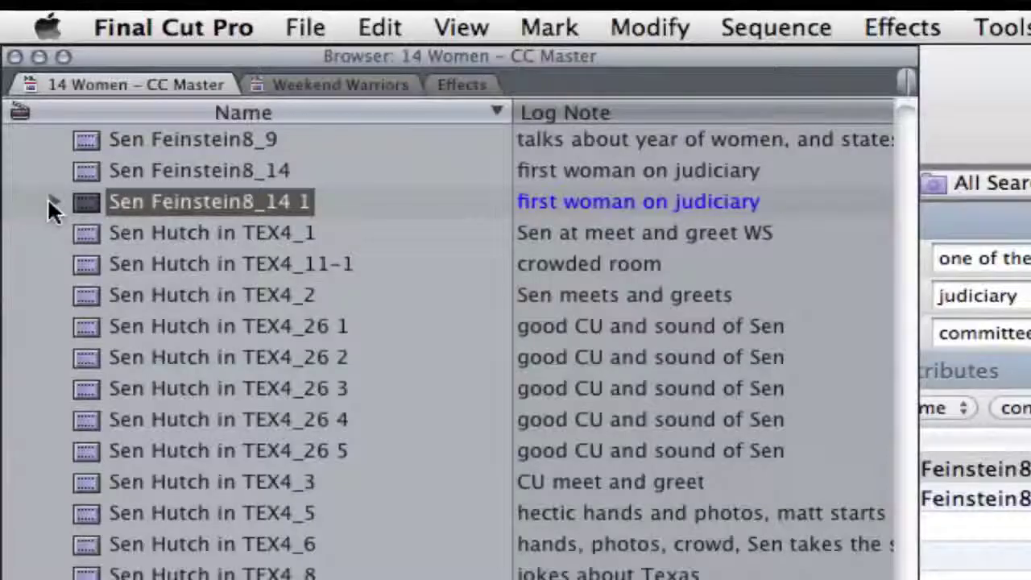
pyautogui.click(54, 200)
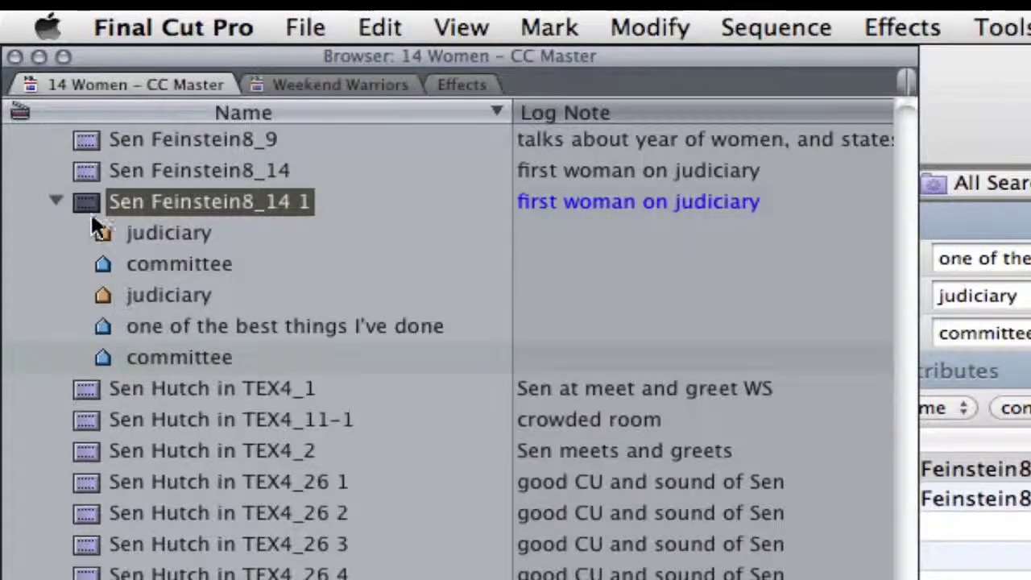
pyautogui.moveTo(77, 227)
pyautogui.mouseDown()
pyautogui.moveTo(198, 334)
pyautogui.moveTo(201, 351)
pyautogui.mouseUp()
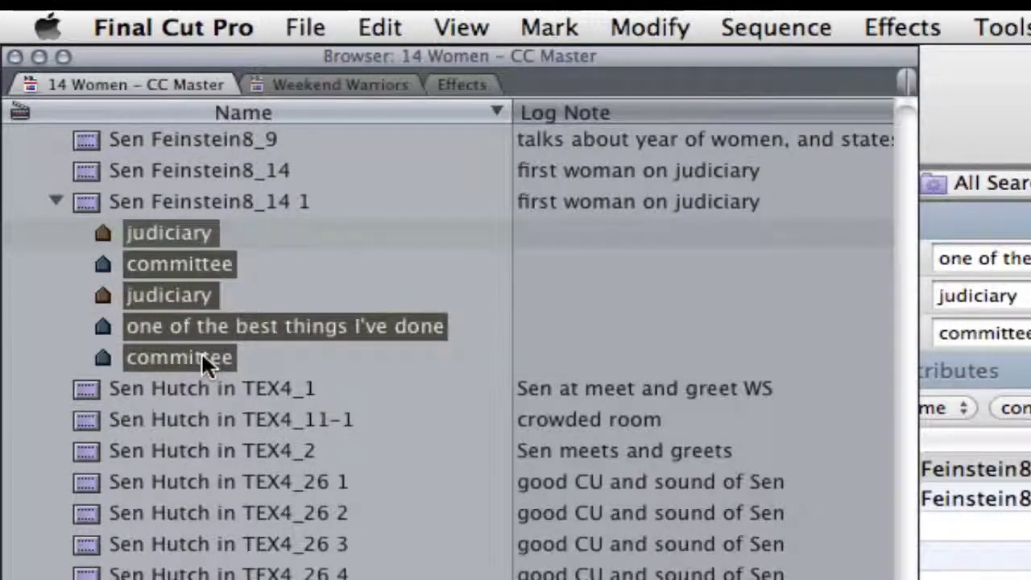
pyautogui.press('Delete')
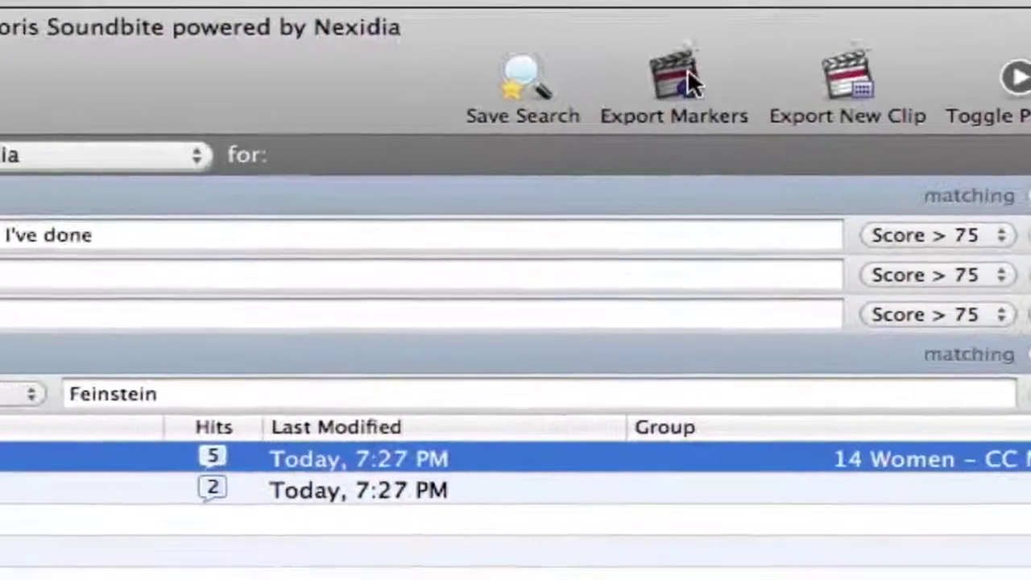
pyautogui.click(590, 121)
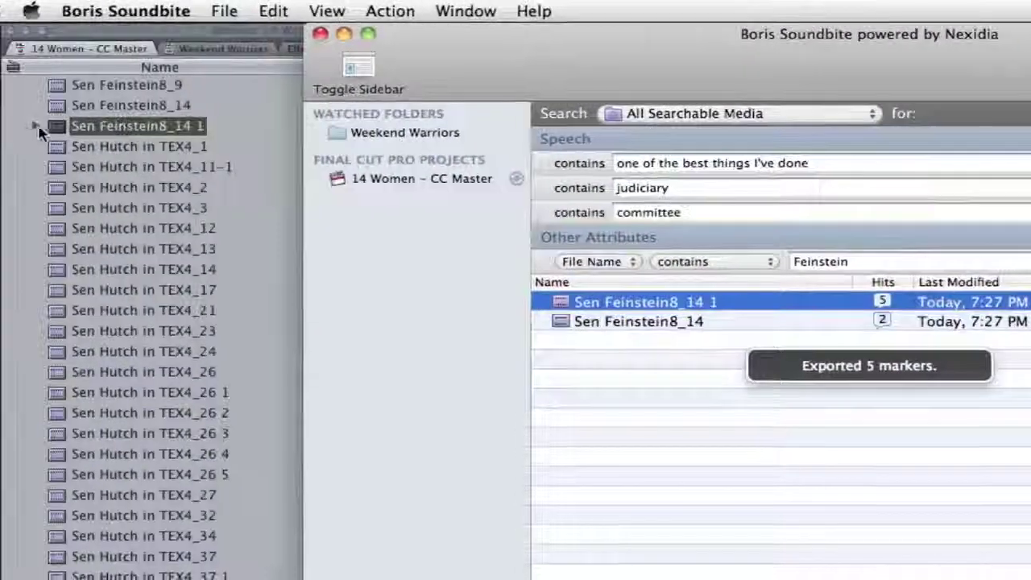
pyautogui.click(37, 129)
pyautogui.click(36, 127)
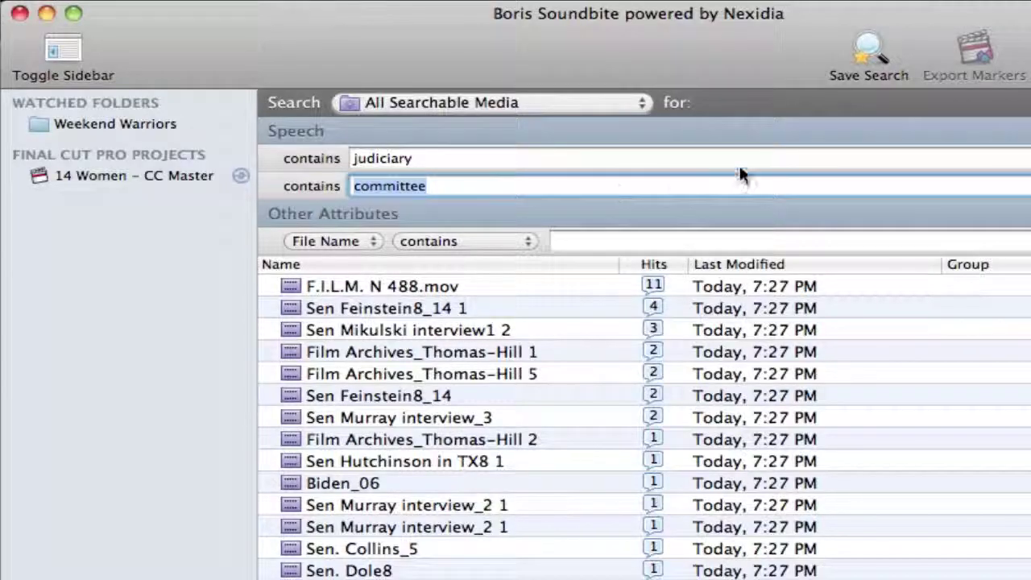
# Step: Save the current search as a smart search named 'judiciary committe'
pyautogui.click(863, 50)
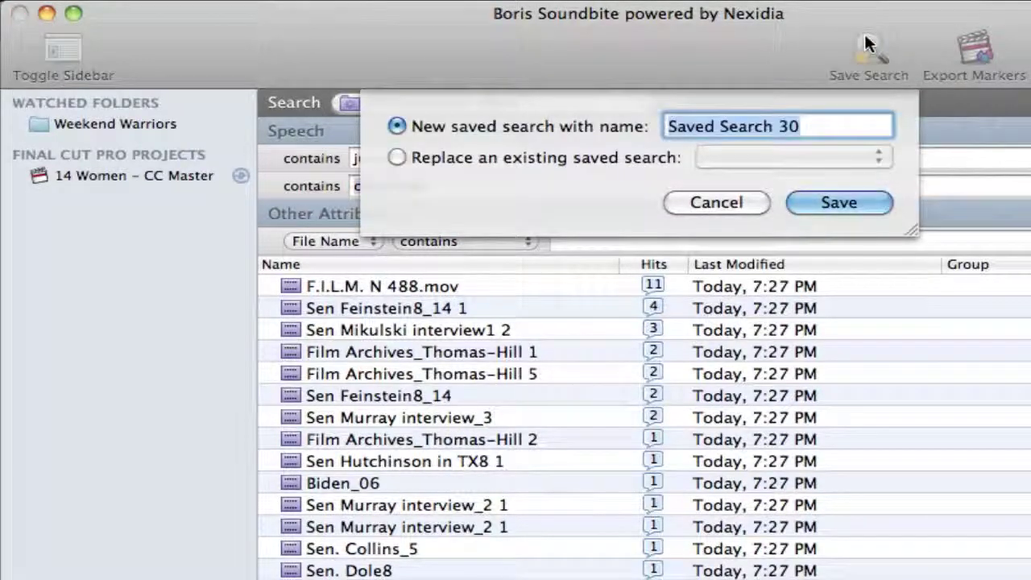
pyautogui.write('judiciary co')
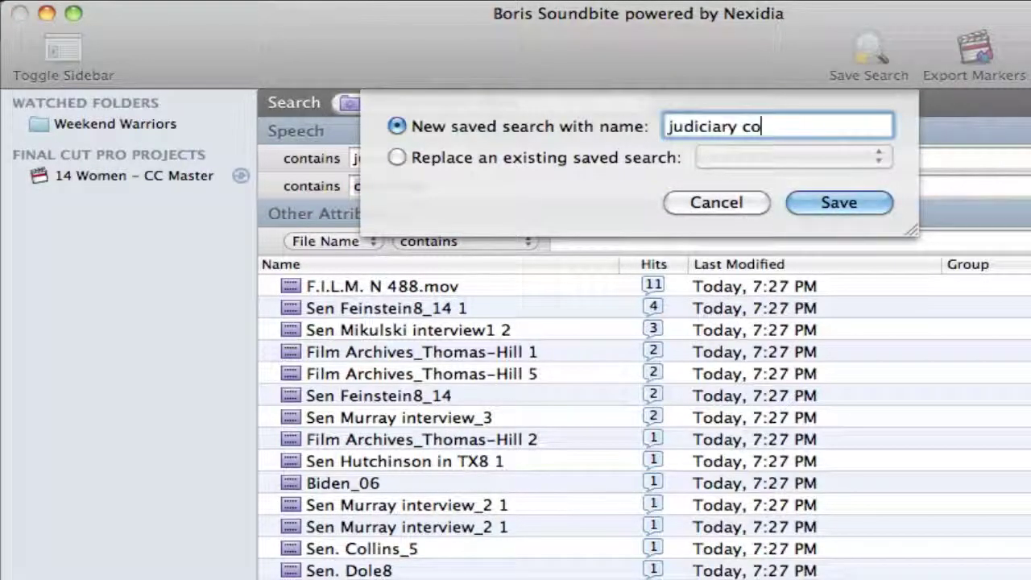
pyautogui.write('mmittee')
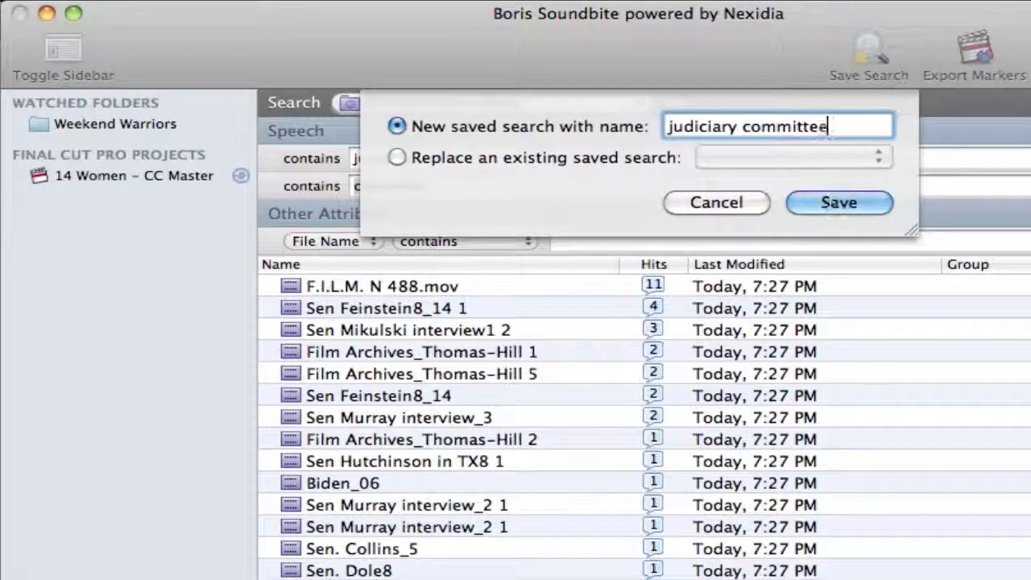
pyautogui.click(830, 200)
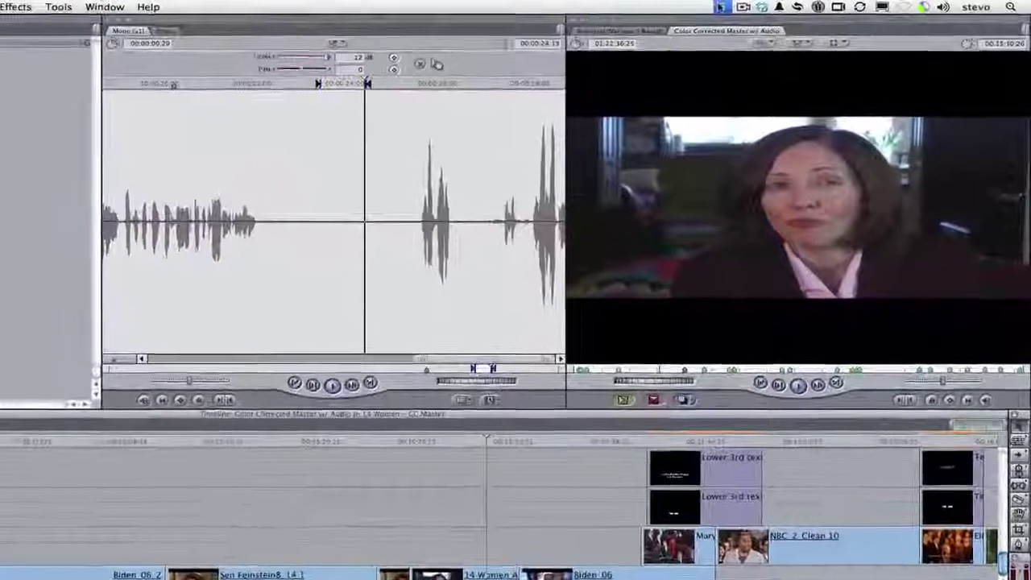
# Step: Run the judiciary committee saved search from the Soundbite menu-bar icon
pyautogui.click(756, 6)
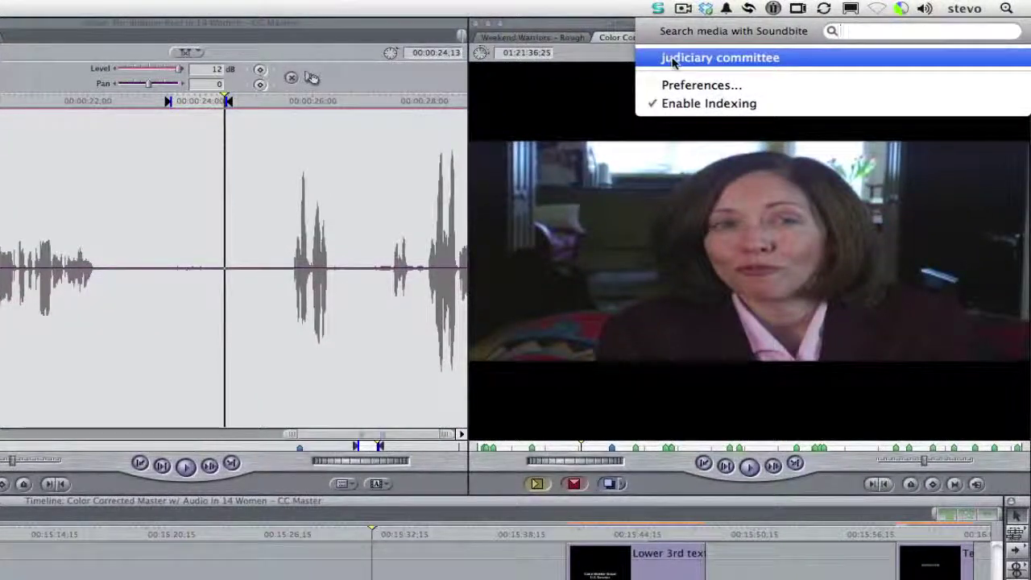
pyautogui.click(709, 58)
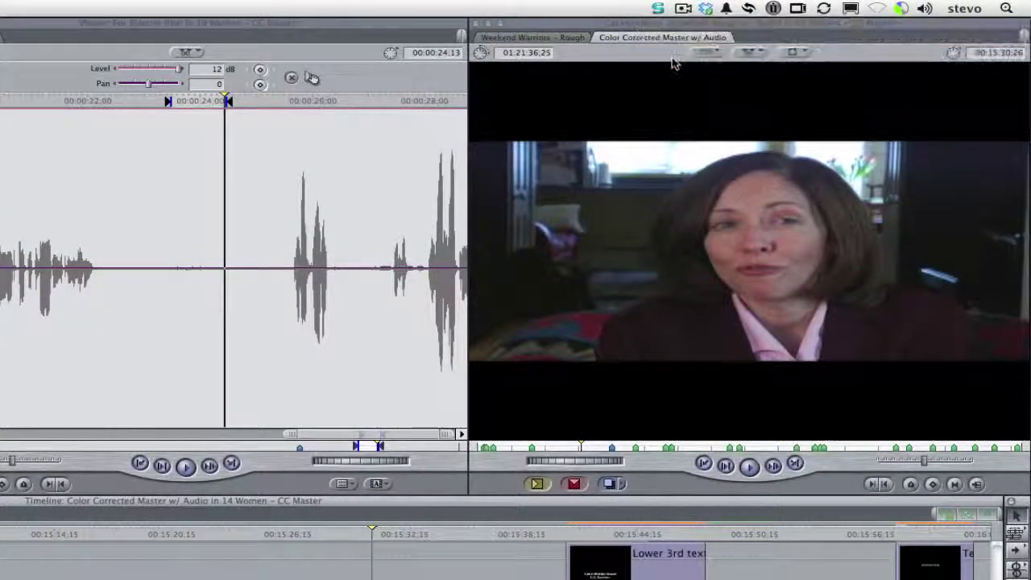